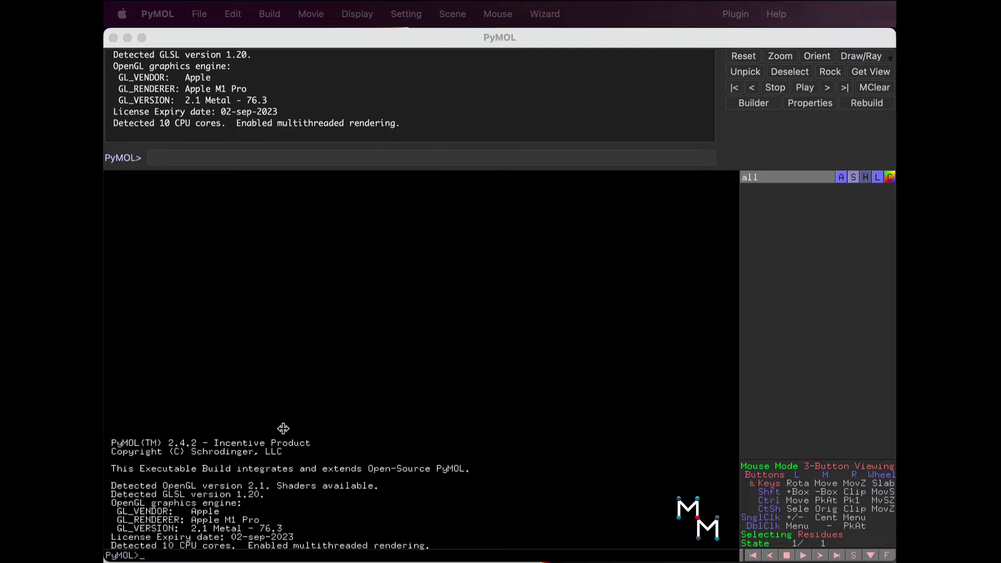
# Step: View PyMOL's version and licence information, then dismiss it
pyautogui.click(146, 14)
pyautogui.click(148, 41)
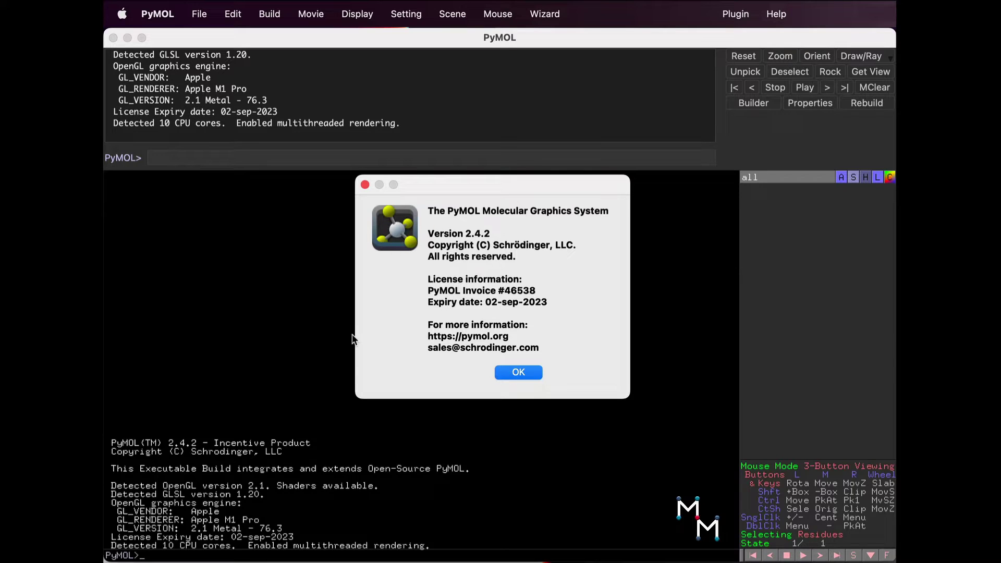
pyautogui.click(503, 373)
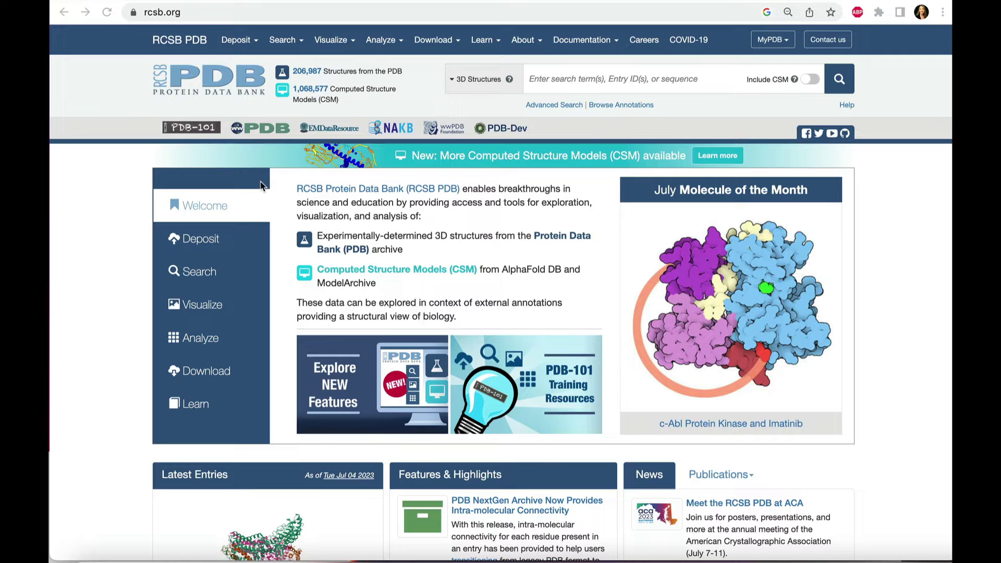
# Step: Search the RCSB PDB archive for entry 4mqk to open its page
pyautogui.click(586, 79)
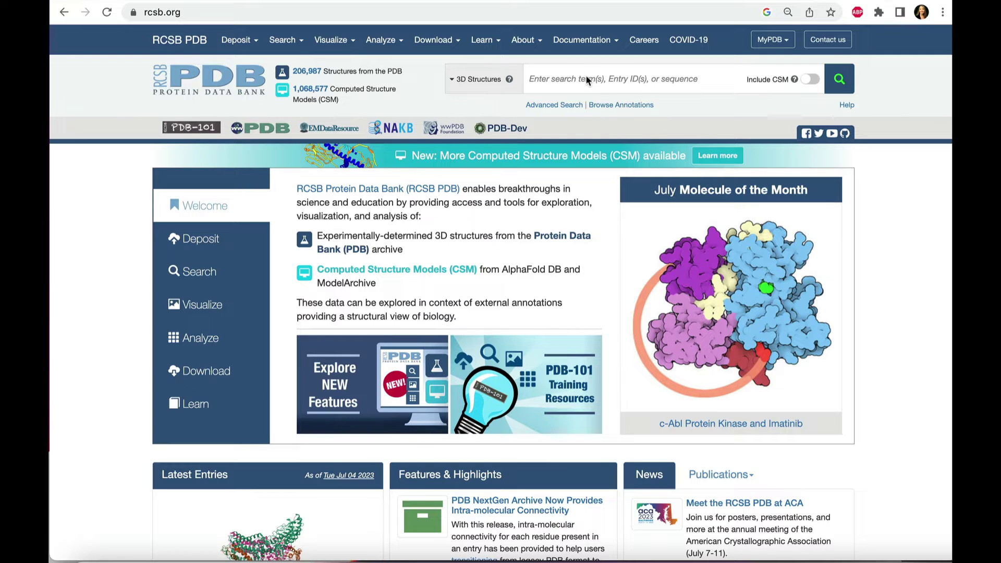
pyautogui.write('4mqk')
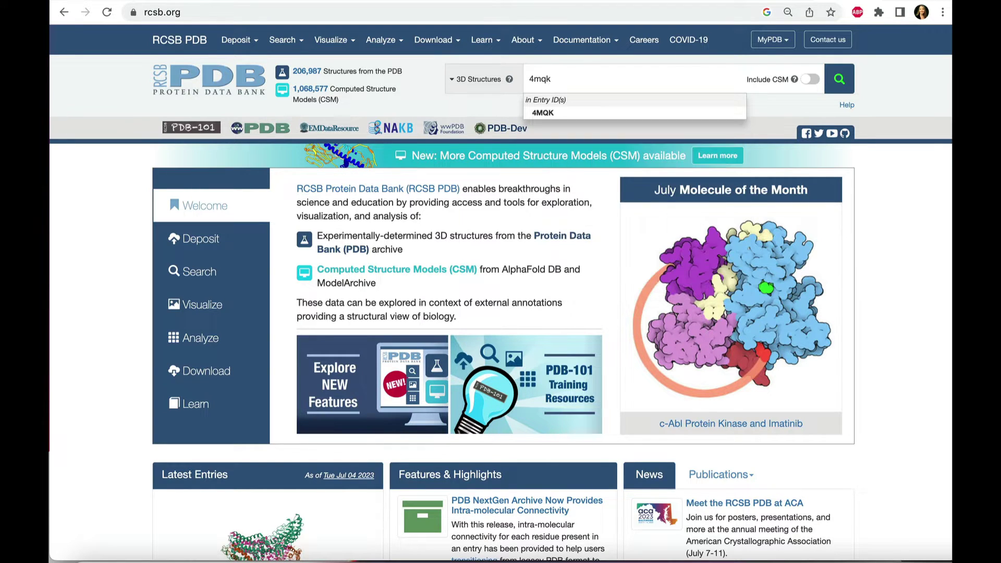
pyautogui.press('Return')
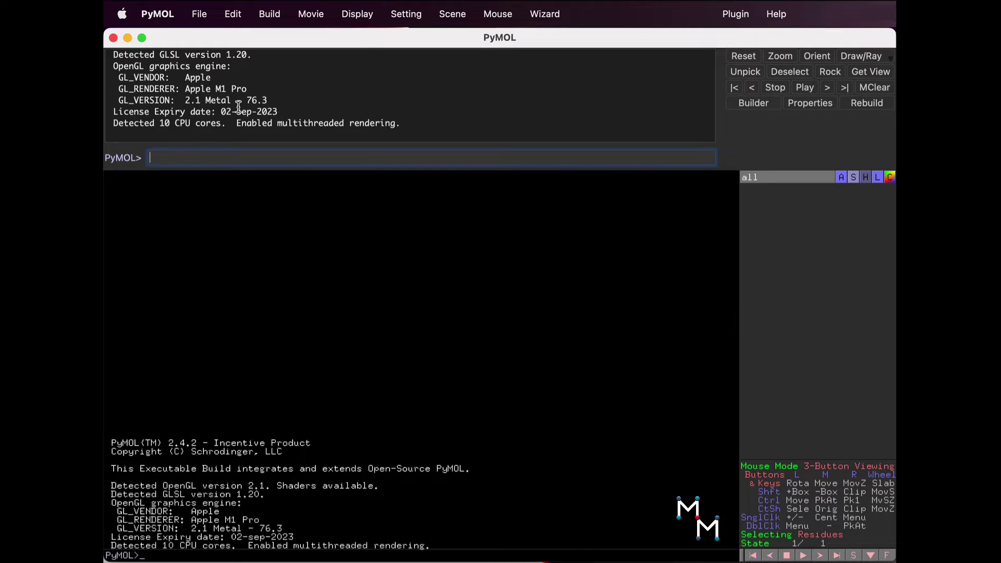
# Step: Fetch PDB entry 4mqk as biological assembly 1 through the Get PDB dialog
pyautogui.click(200, 14)
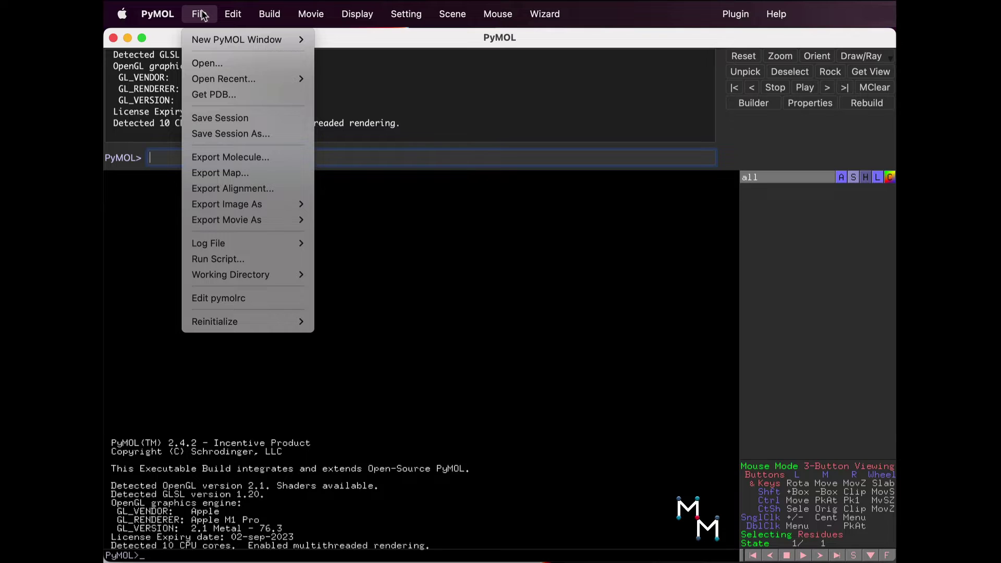
pyautogui.click(227, 97)
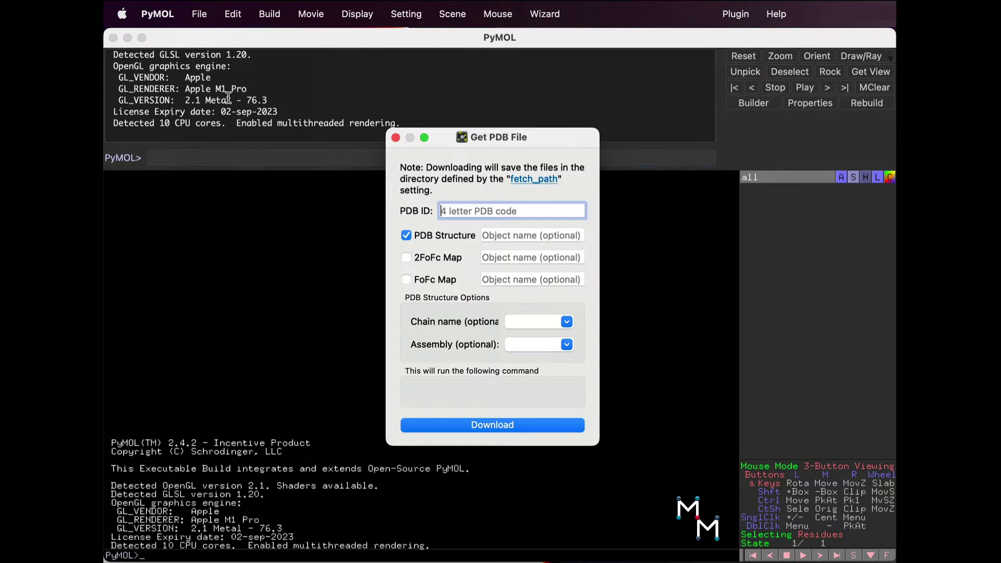
pyautogui.write('4mqk')
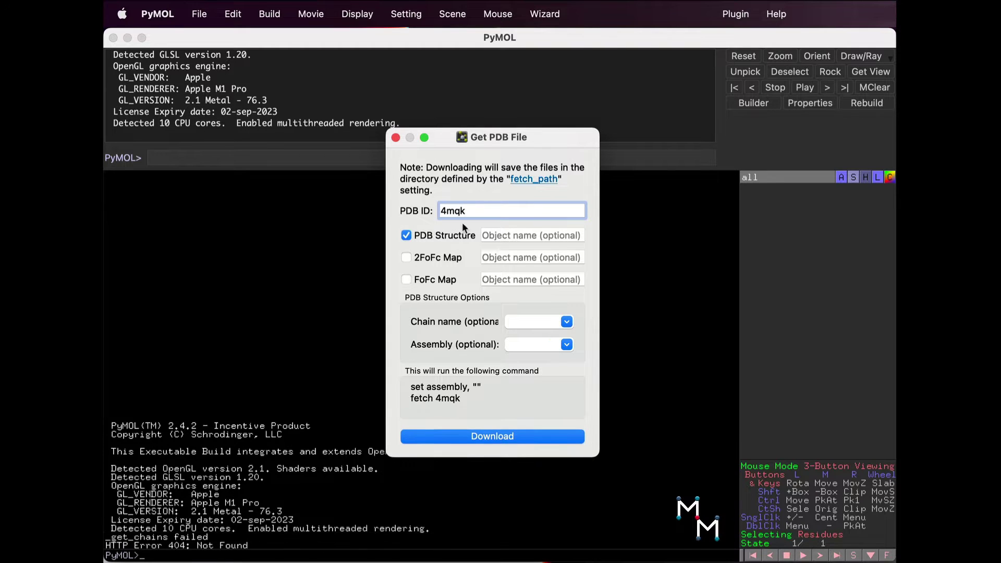
pyautogui.click(527, 345)
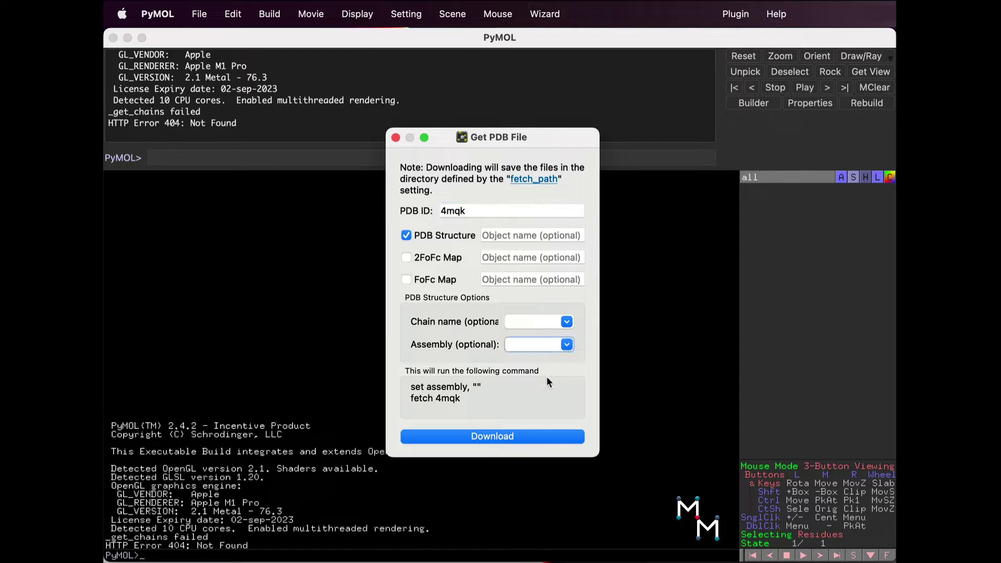
pyautogui.write('1')
pyautogui.click(513, 437)
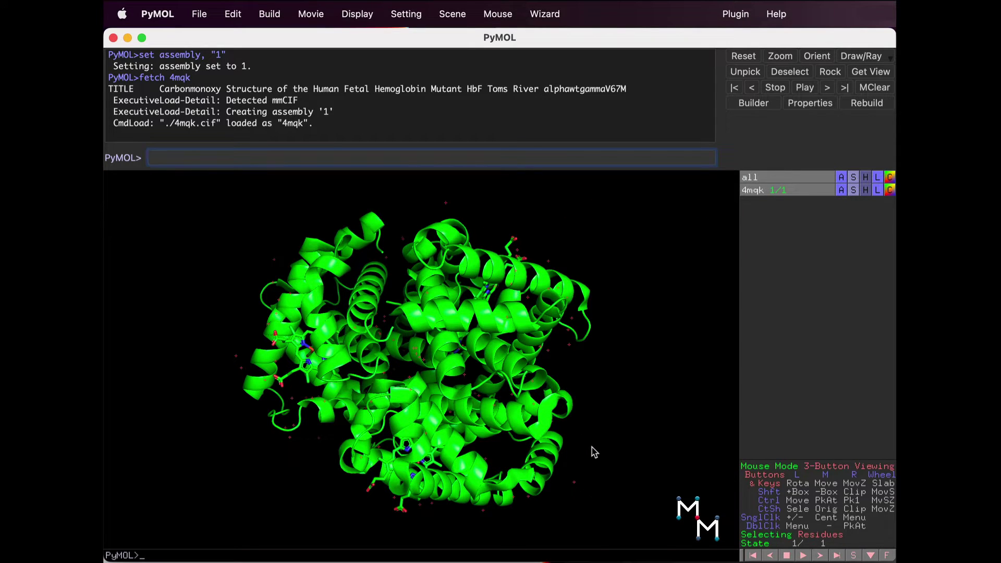
# Step: Colour 4mqk by chain (elem C) and rotate it so the green and cyan chains face forward
pyautogui.click(890, 191)
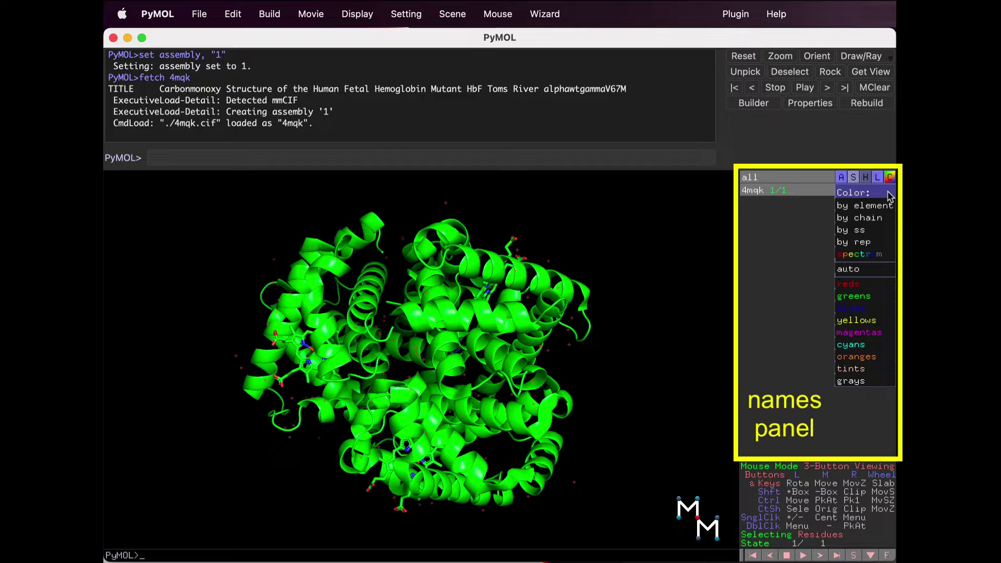
pyautogui.moveTo(880, 218)
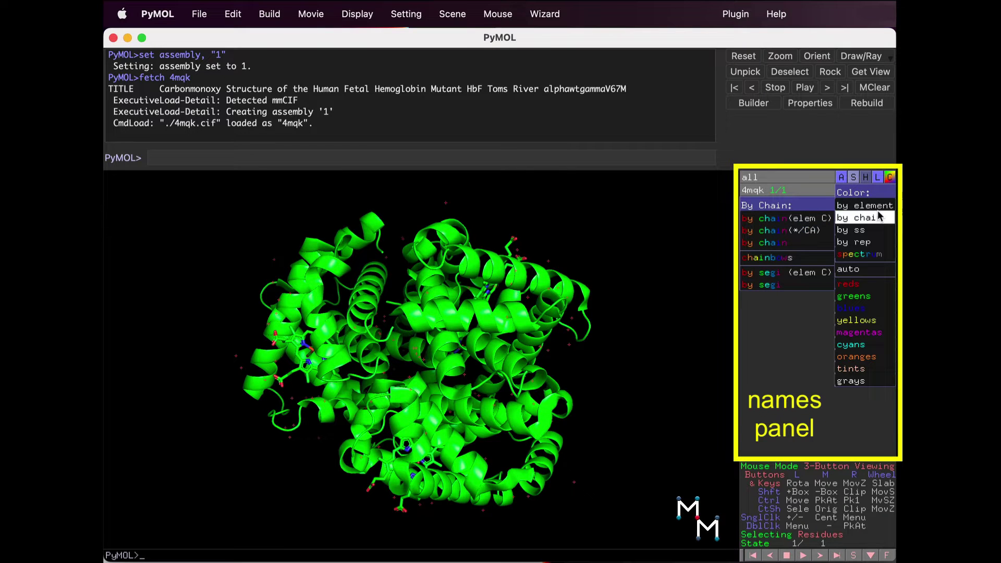
pyautogui.click(815, 220)
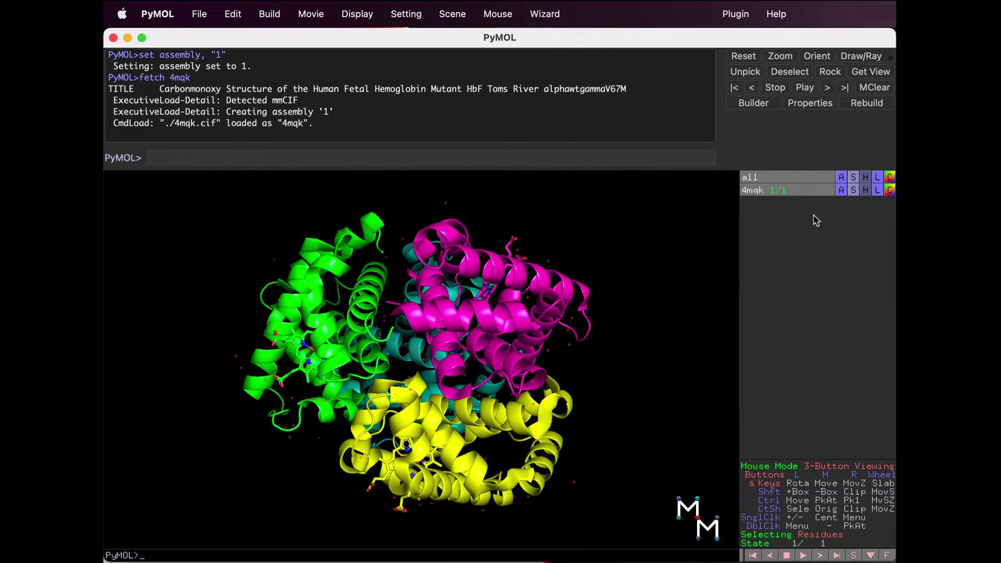
pyautogui.moveTo(438, 375); pyautogui.dragTo(577, 351)
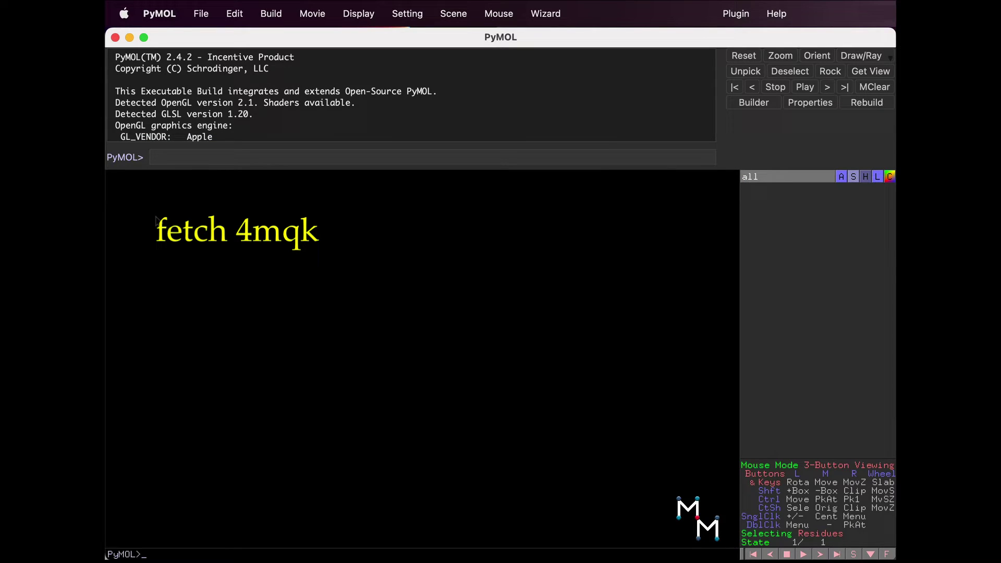
# Step: Run 'fetch 4mqk' at the PyMOL prompt and rotate until both hemoglobin copies separate
pyautogui.click(191, 157)
pyautogui.write('f')
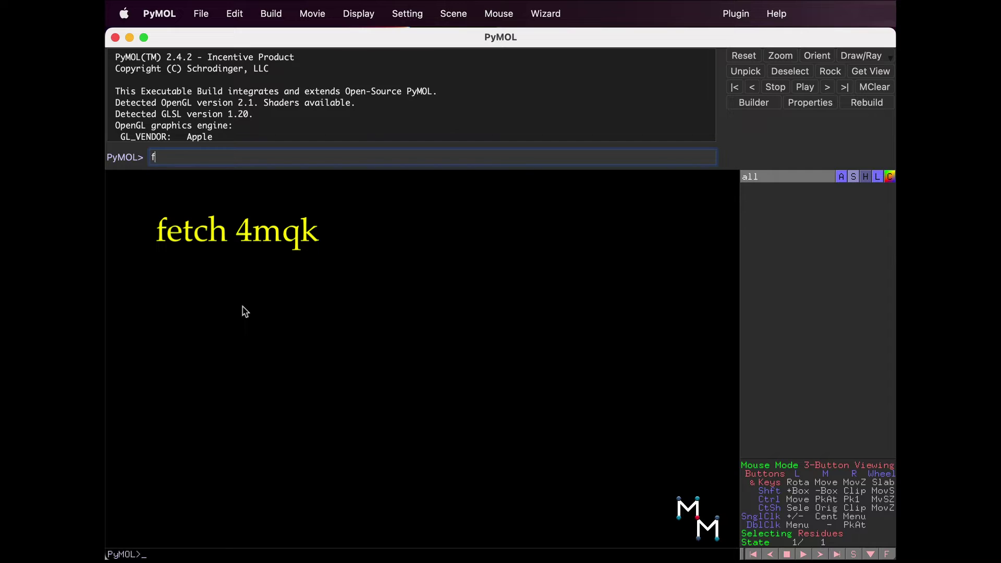
pyautogui.write('etch 4mqk')
pyautogui.press('Return')
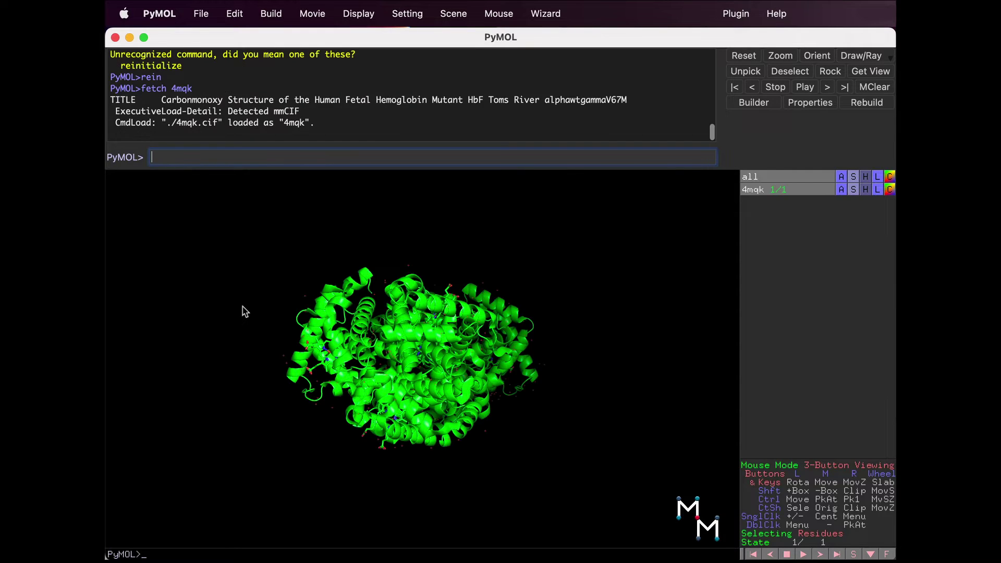
pyautogui.moveTo(552, 350); pyautogui.dragTo(397, 350)
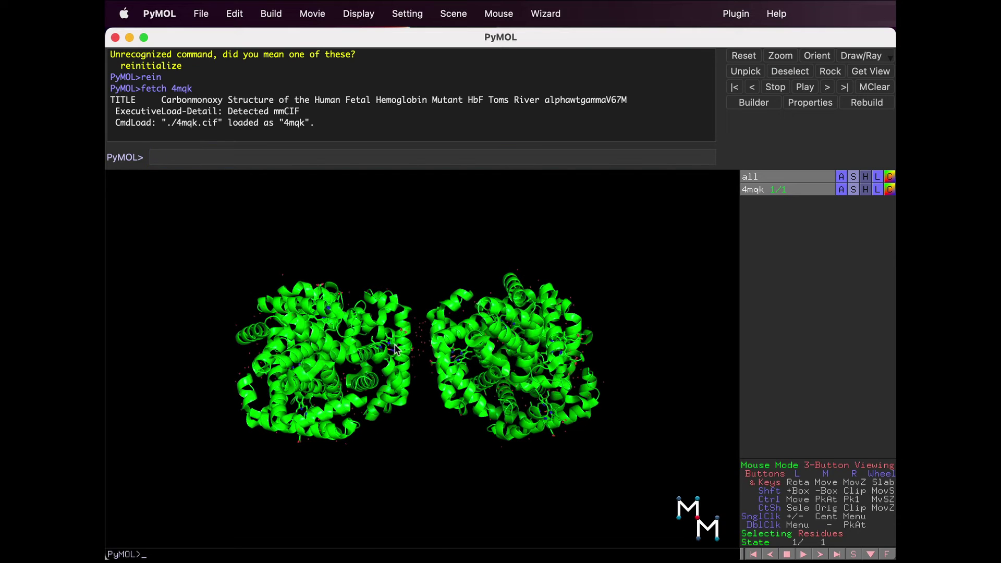
# Step: Colour the 4mqk copies by chain and spin the model around its vertical axis
pyautogui.click(890, 190)
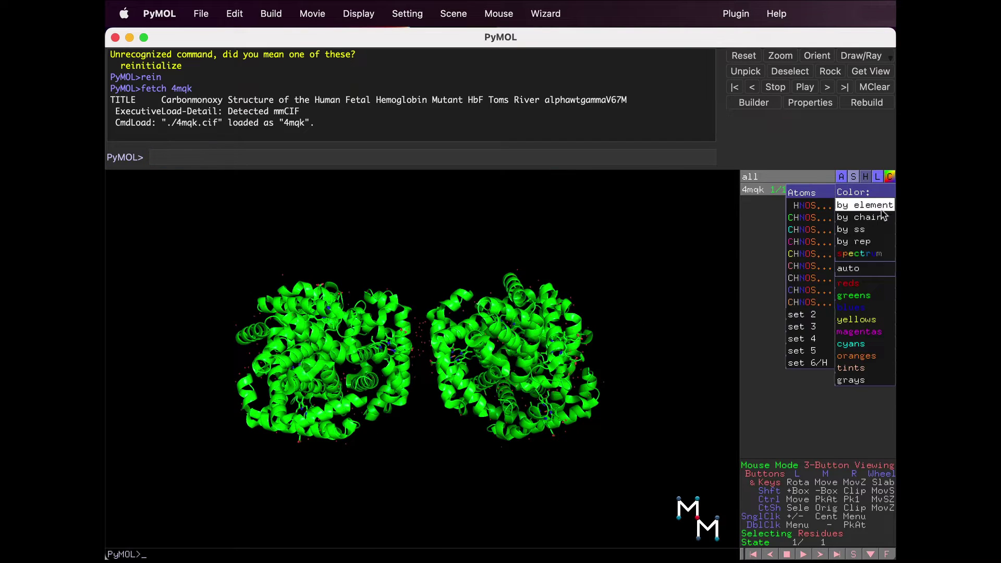
pyautogui.moveTo(868, 217)
pyautogui.click(822, 219)
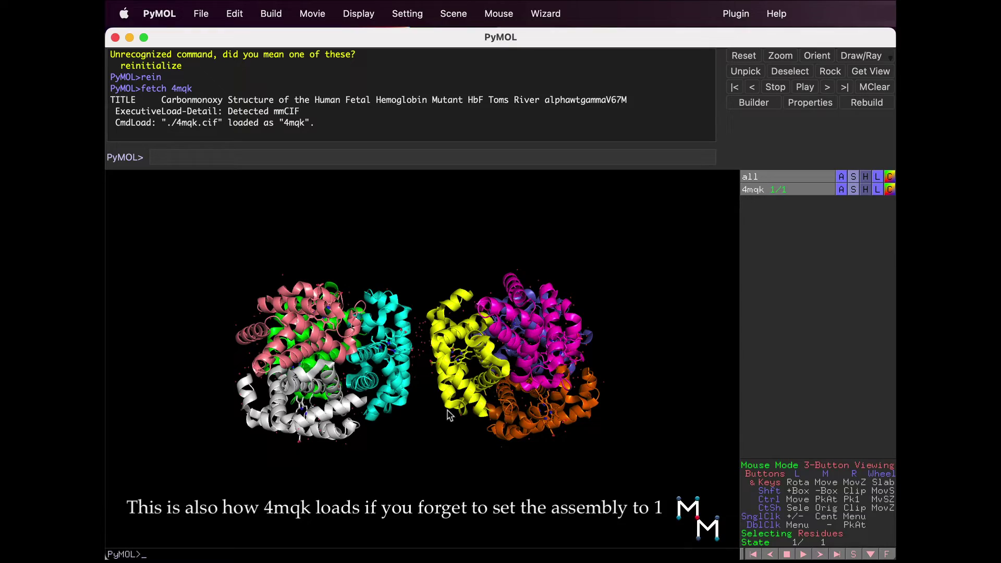
pyautogui.moveTo(394, 338); pyautogui.dragTo(443, 365)
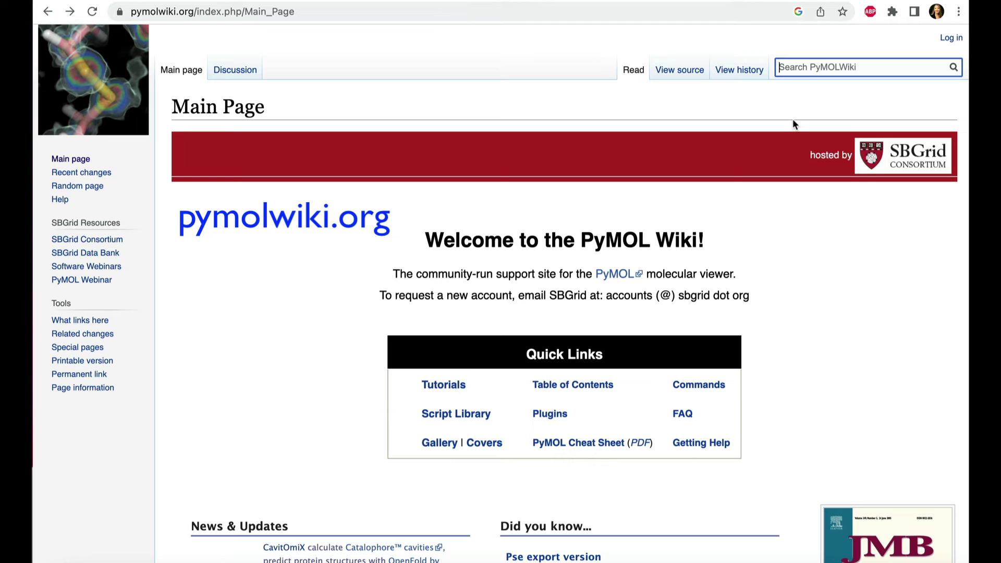
# Step: Look up 'fetch' on PyMOLWiki and scroll down the Fetch page to its examples
pyautogui.write('fetch')
pyautogui.press('Return')
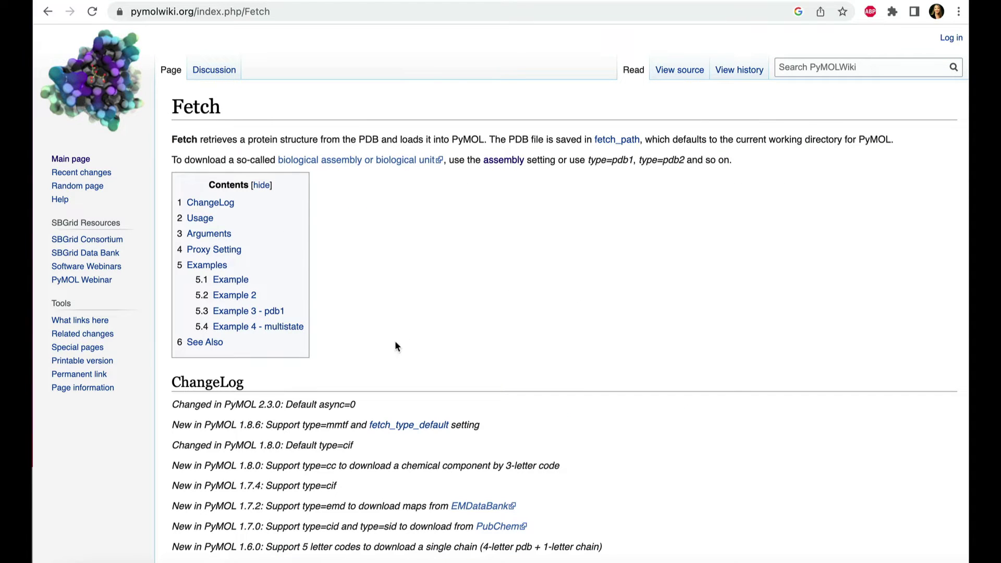
pyautogui.scroll(-9, 402, 340)
pyautogui.scroll(-4, 403, 339)
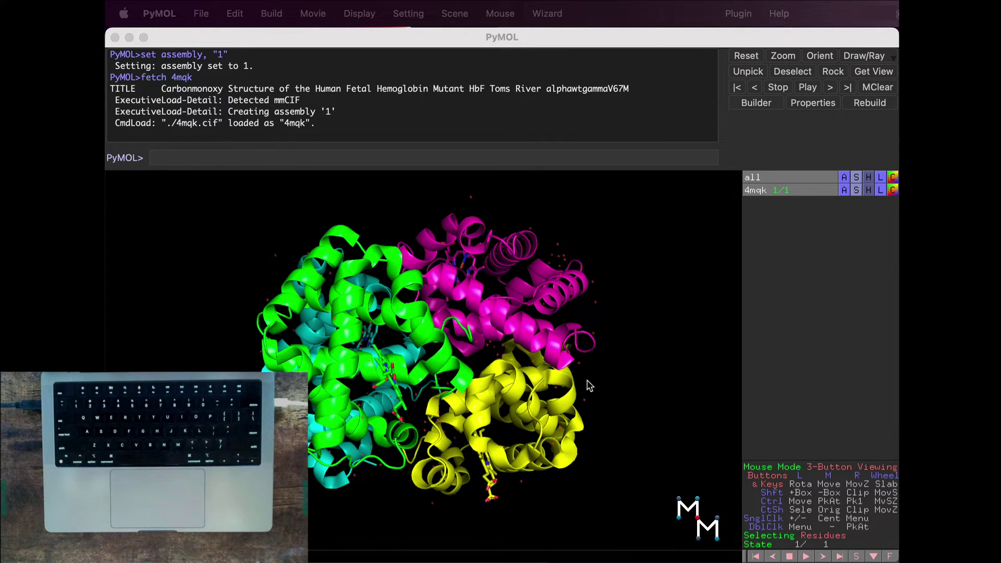
# Step: Rotate the hemoglobin and zoom in until the green chain's heme sits near the centre
pyautogui.moveTo(586, 383); pyautogui.dragTo(376, 350)
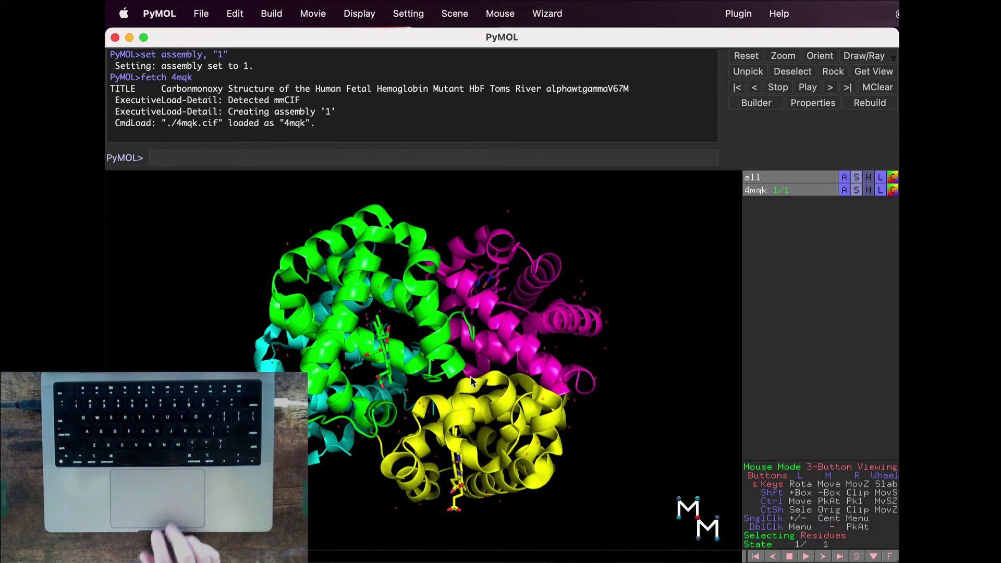
pyautogui.scroll(5, 471, 386)
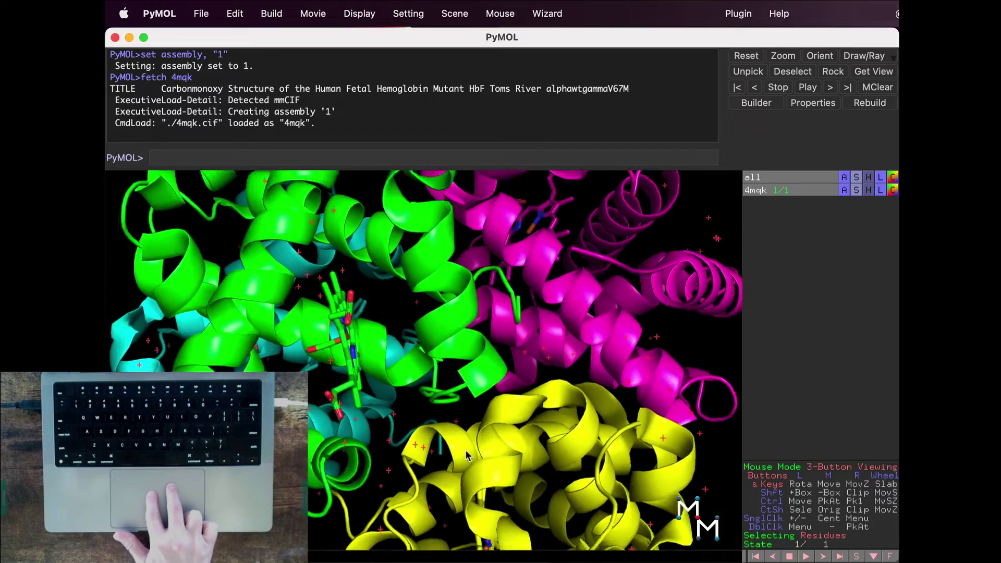
pyautogui.scroll(-5, 465, 360)
pyautogui.scroll(10, 459, 396)
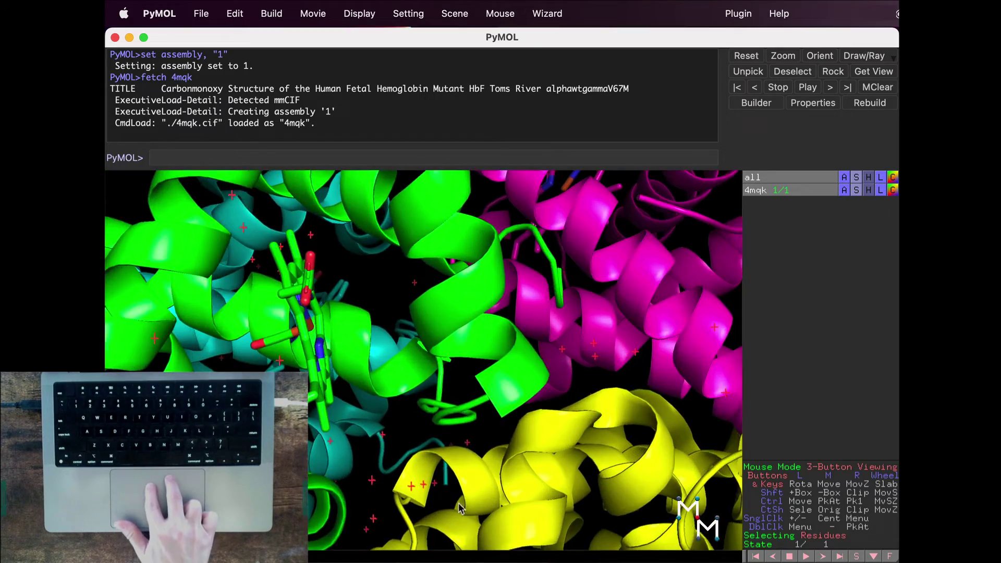
pyautogui.scroll(-10, 455, 427)
pyautogui.scroll(3, 459, 383)
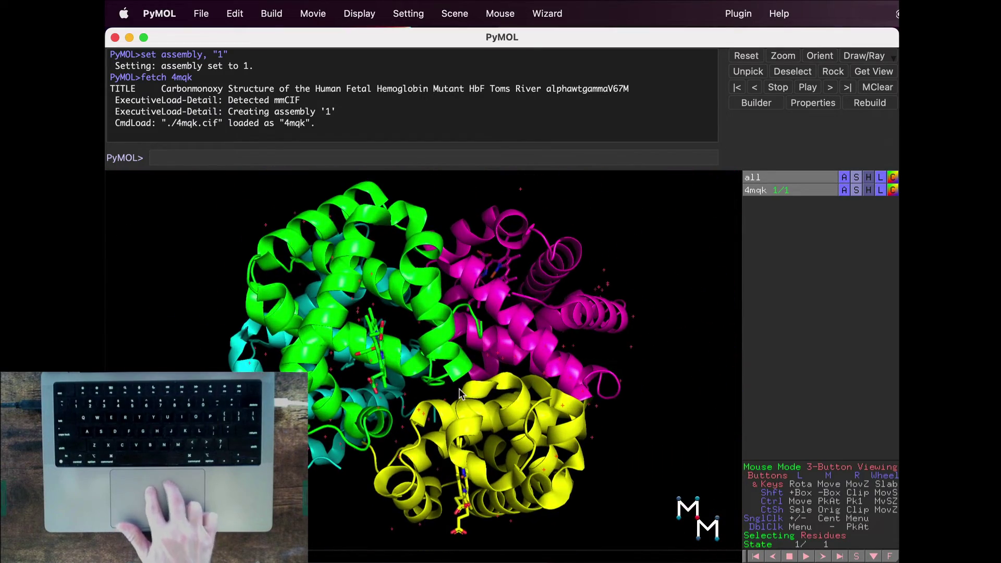
pyautogui.scroll(10, 460, 391)
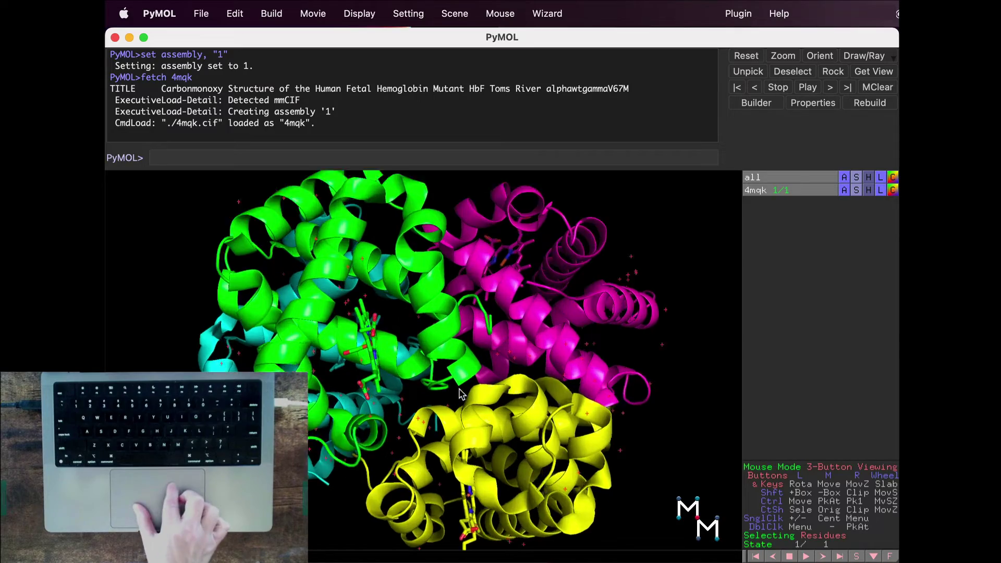
pyautogui.scroll(-12, 460, 391)
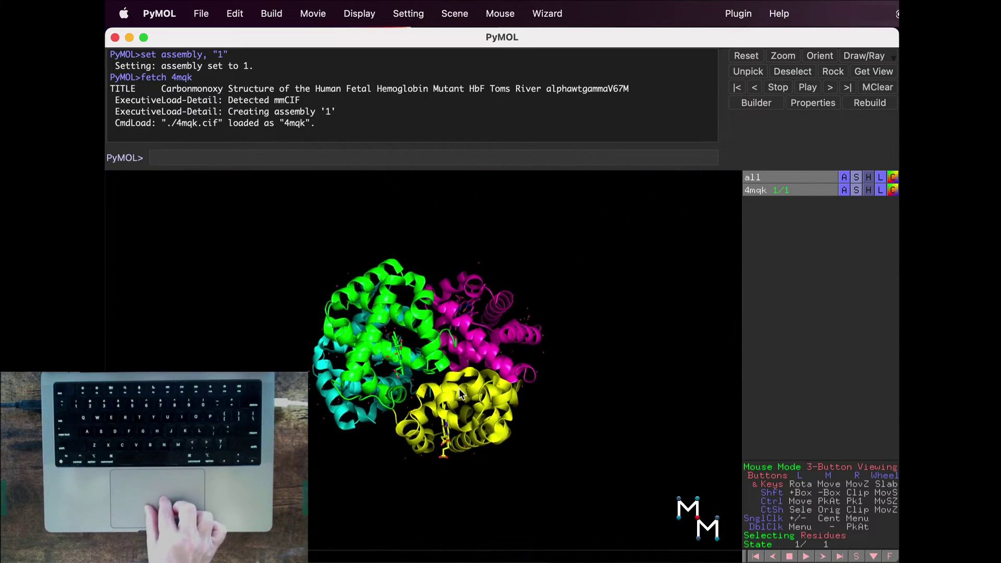
pyautogui.scroll(10, 458, 387)
pyautogui.scroll(-10, 459, 388)
pyautogui.scroll(8, 458, 389)
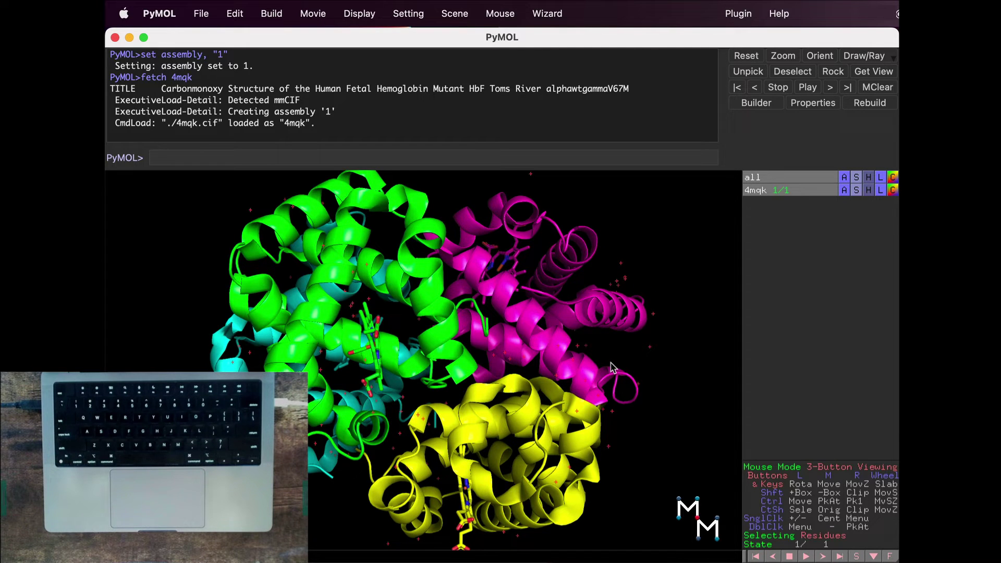
# Step: Re-centre the view on the whole 4mqk tetramer after it drifted aside
pyautogui.moveTo(612, 367); pyautogui.dragTo(262, 312)
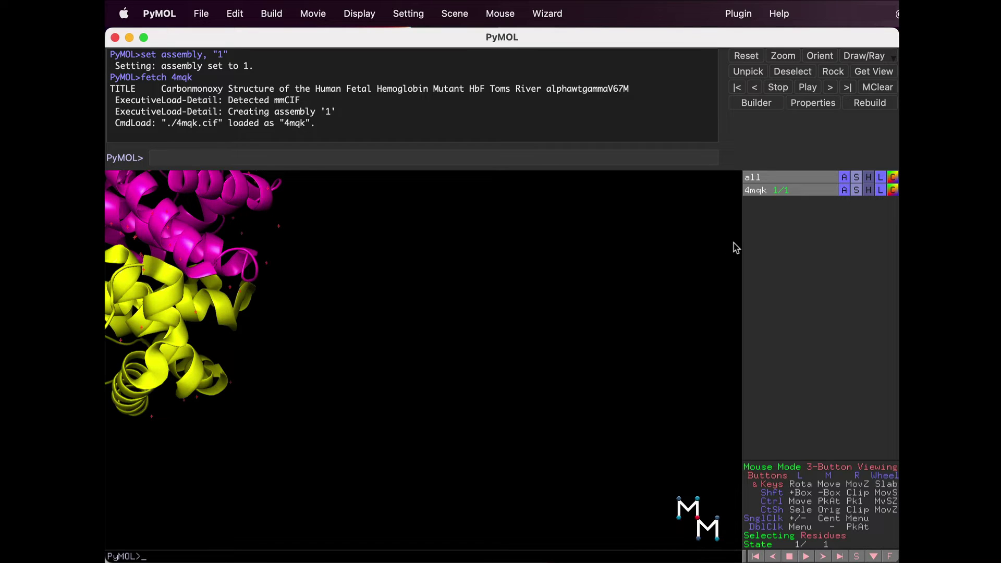
pyautogui.click(843, 190)
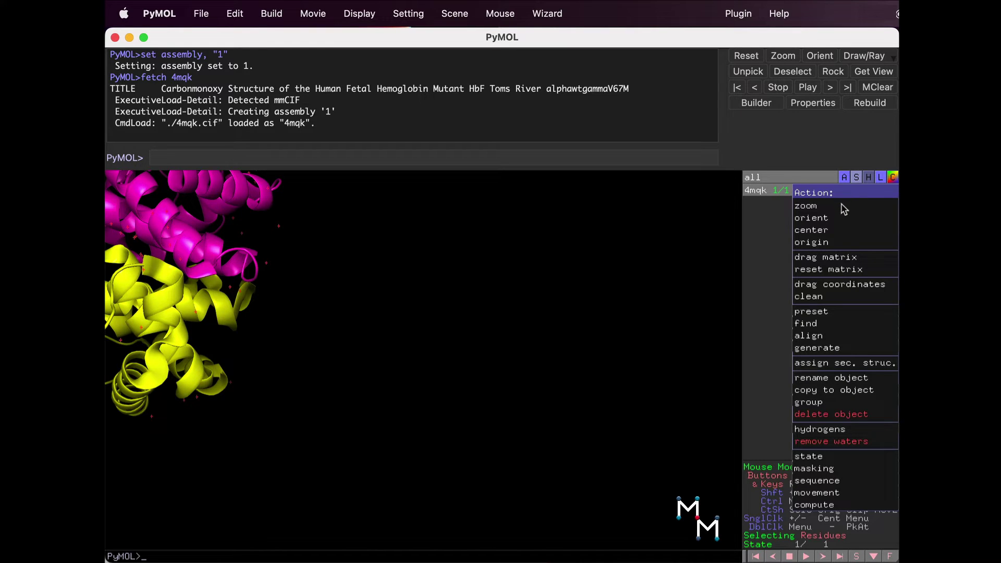
pyautogui.click(817, 230)
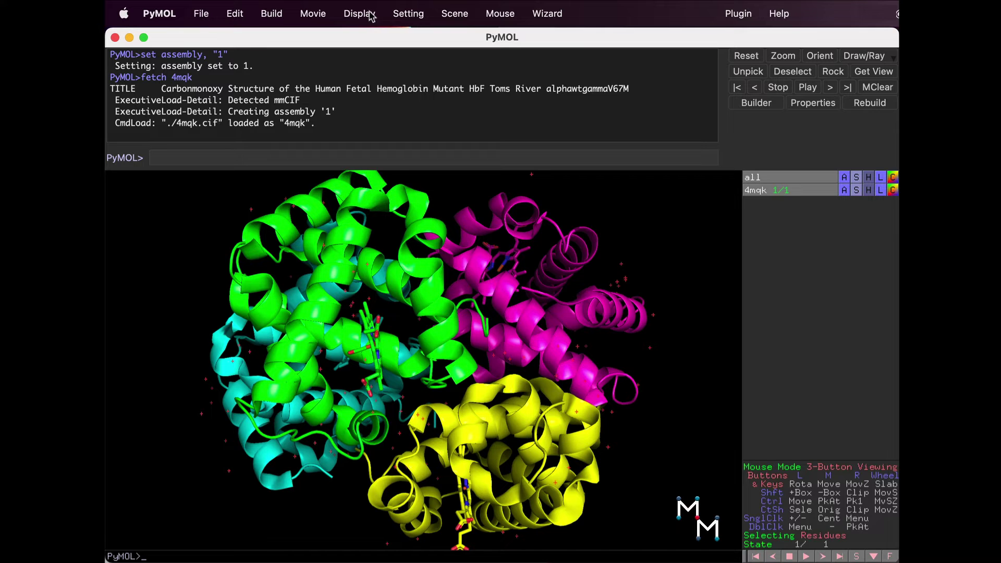
# Step: Turn on the sequence viewer to show 4mqk's chain A residues above the model
pyautogui.click(371, 16)
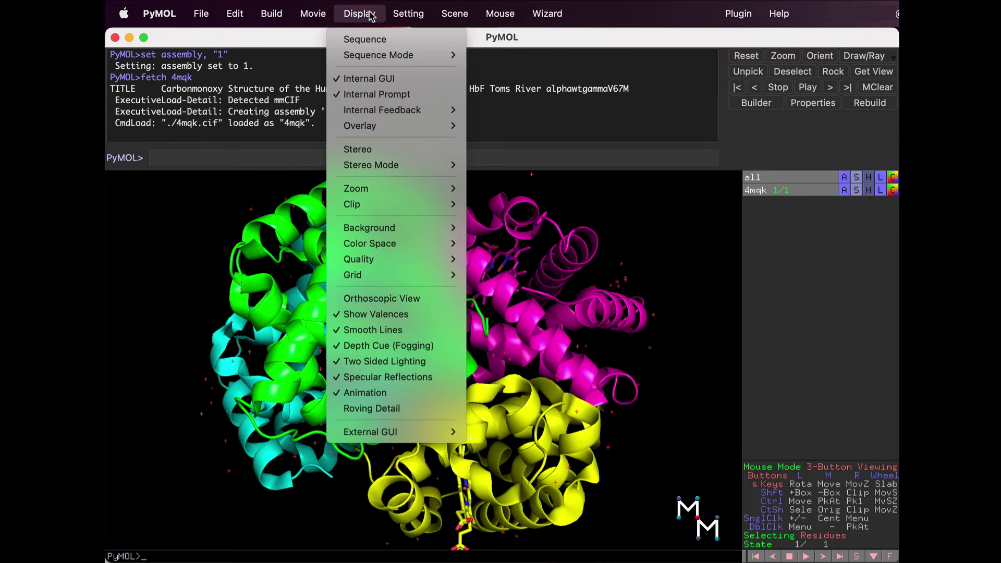
pyautogui.click(366, 38)
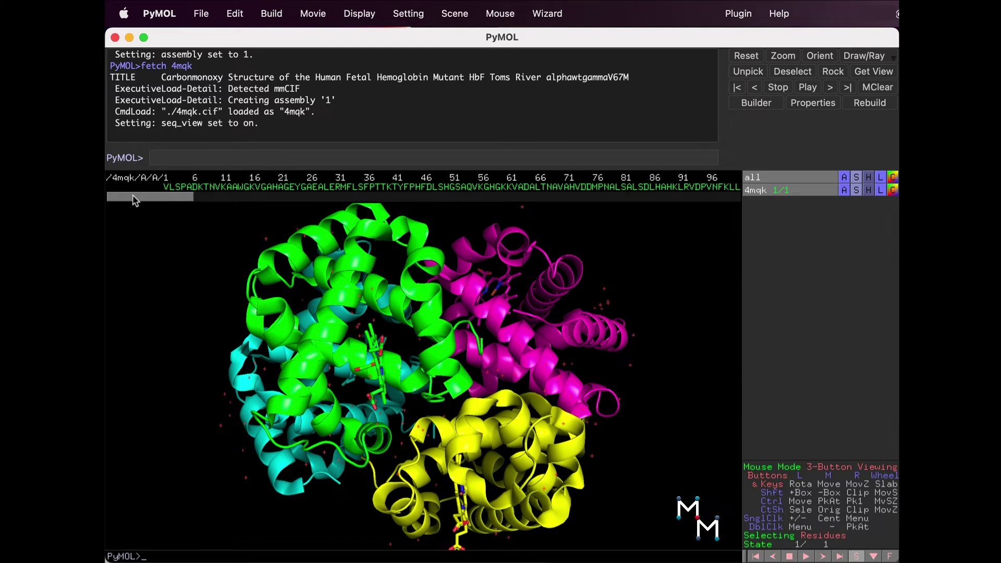
# Step: Scroll the sequence to the HEM and CMO ligand entries and turn the model slightly
pyautogui.moveTo(132, 195); pyautogui.dragTo(227, 196)
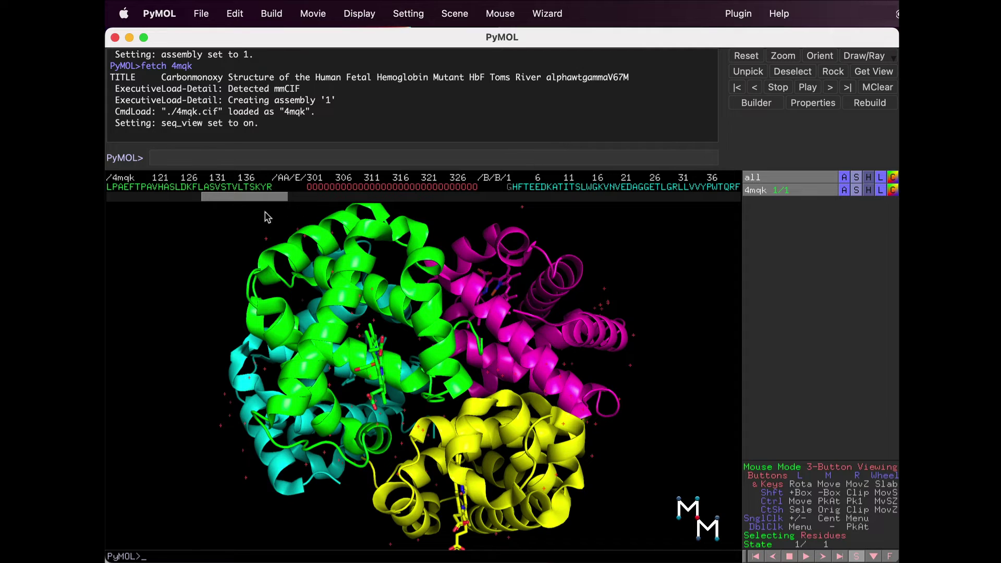
pyautogui.moveTo(262, 200); pyautogui.dragTo(239, 201)
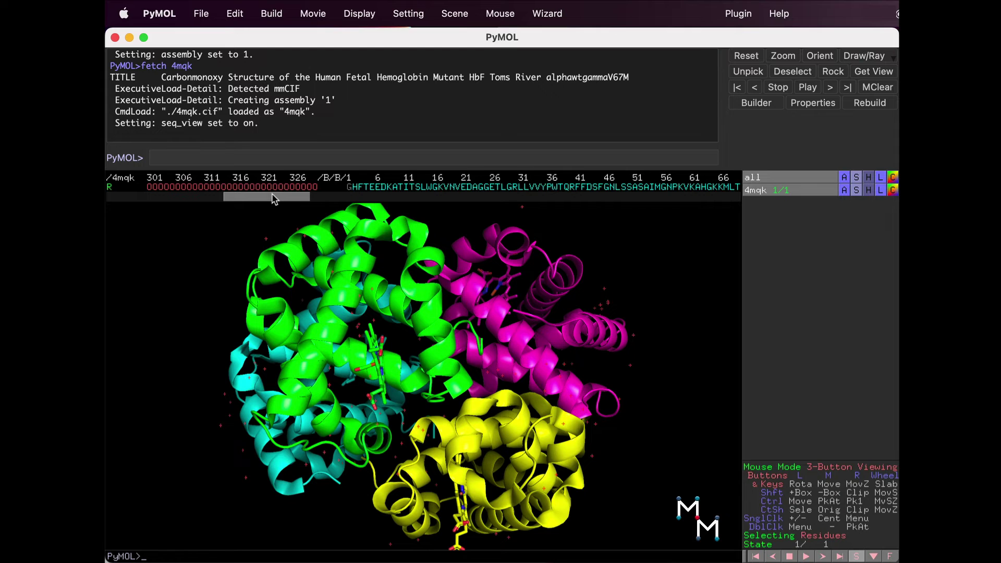
pyautogui.moveTo(271, 198); pyautogui.dragTo(603, 221)
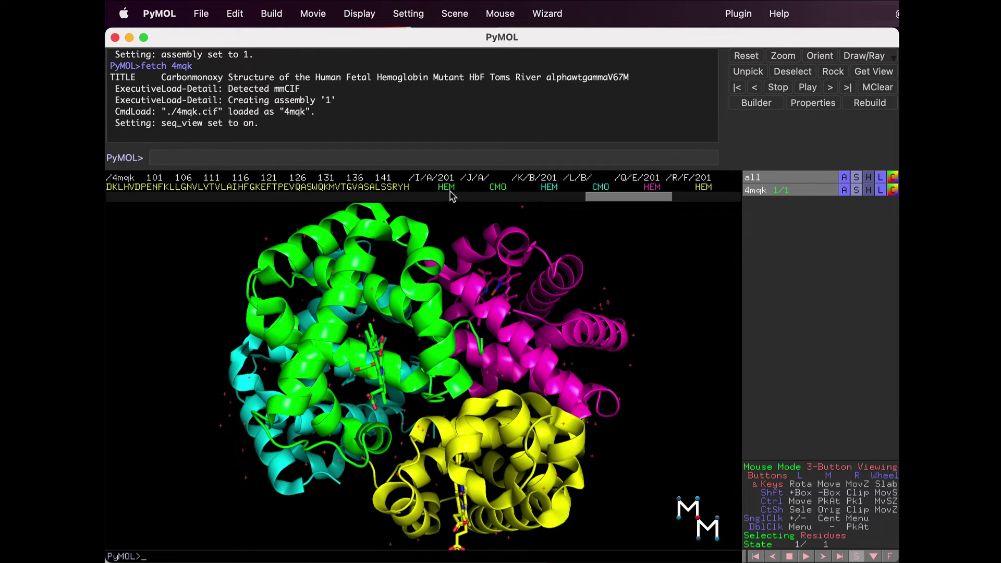
pyautogui.moveTo(386, 362); pyautogui.dragTo(373, 366)
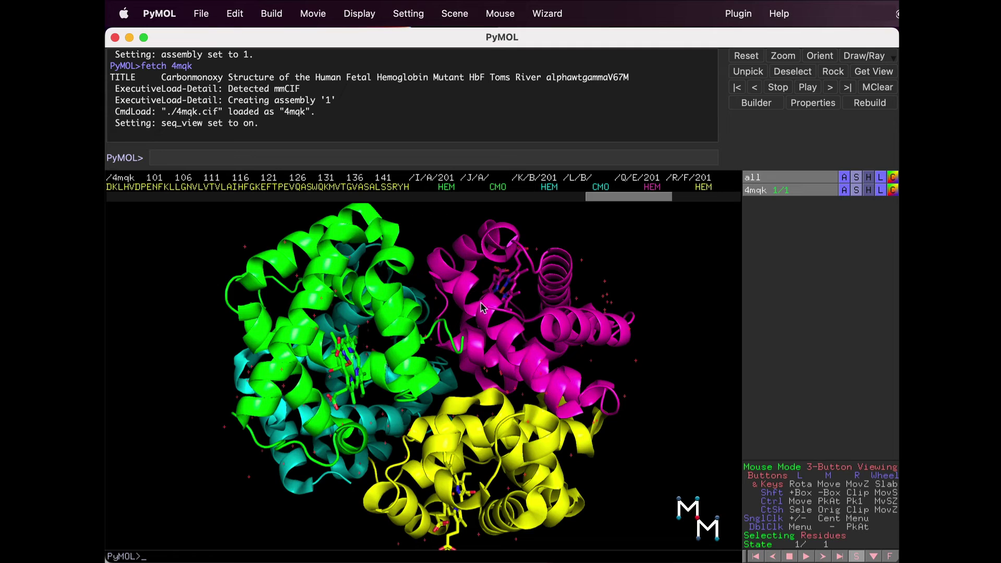
# Step: Rotate and zoom onto the green chain, selecting heme HEM 201 from the sequence
pyautogui.moveTo(482, 305); pyautogui.dragTo(462, 308)
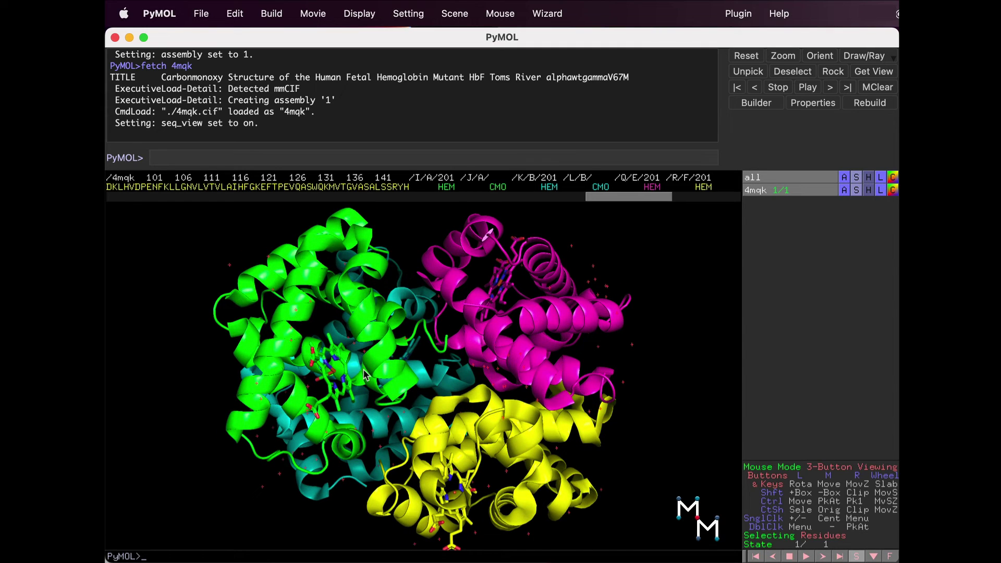
pyautogui.moveTo(365, 375); pyautogui.dragTo(319, 370, button='right')
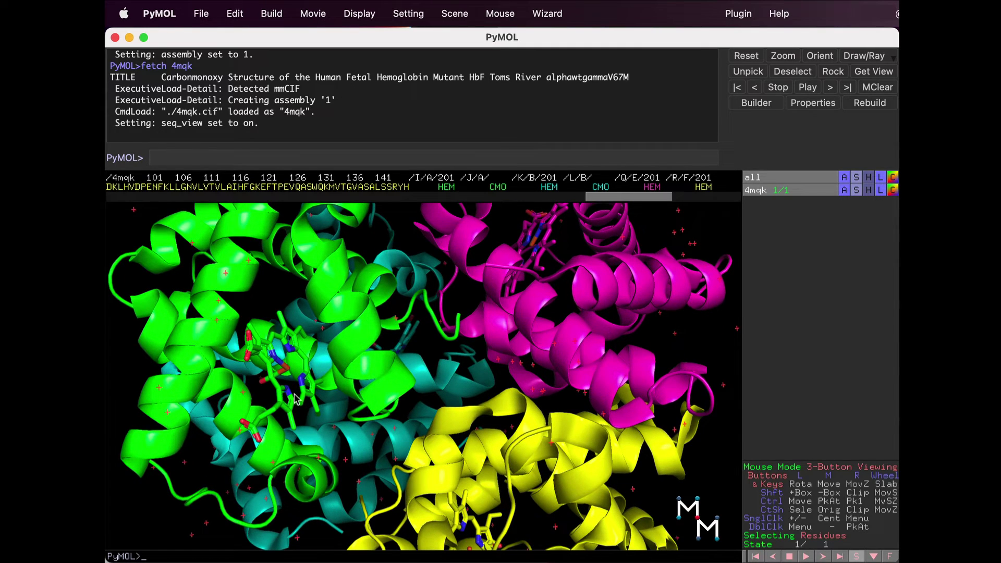
pyautogui.click(450, 187)
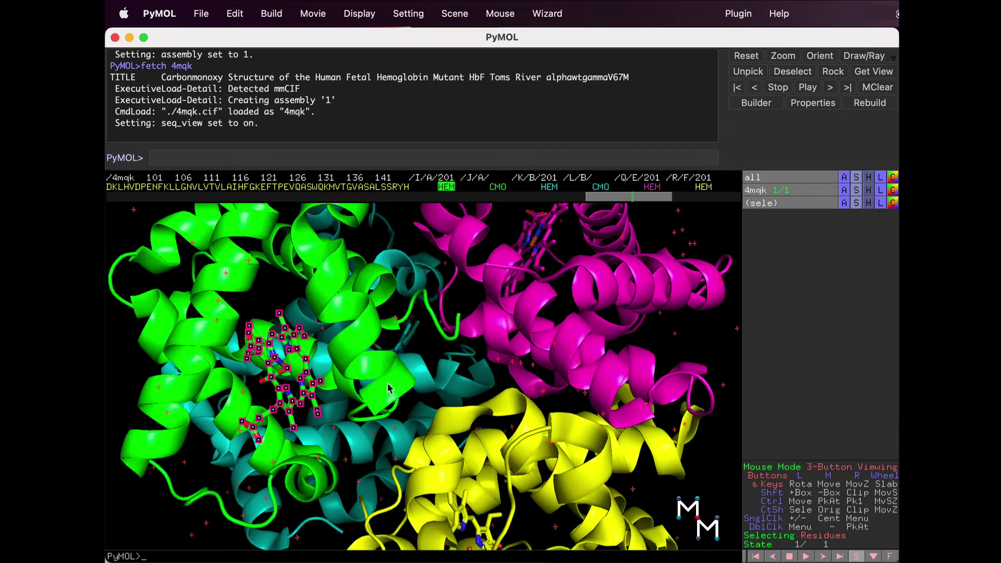
# Step: Toggle the 43-atom heme selection off and on, then clear it to 0 atoms
pyautogui.click(283, 407)
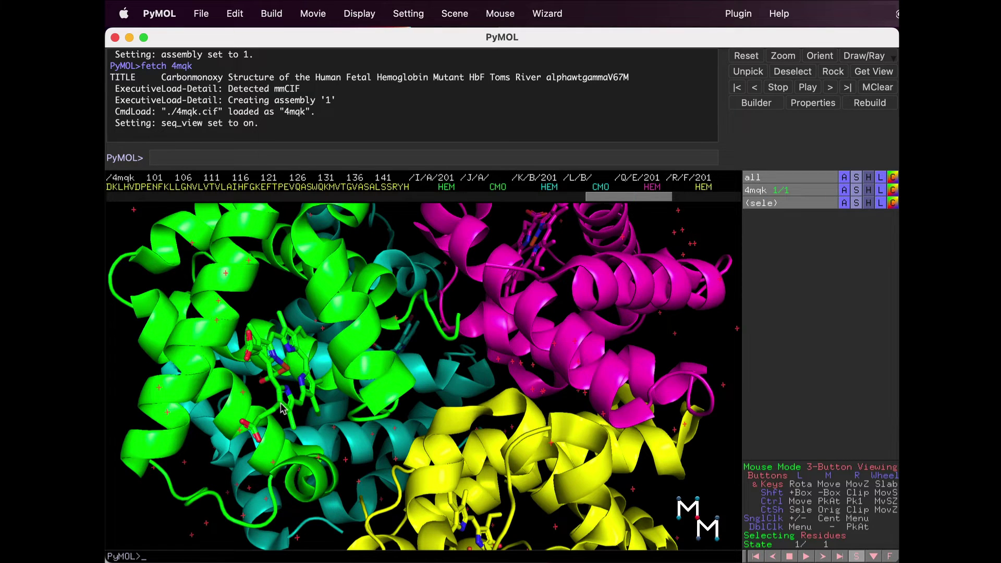
pyautogui.click(283, 408)
pyautogui.click(283, 408)
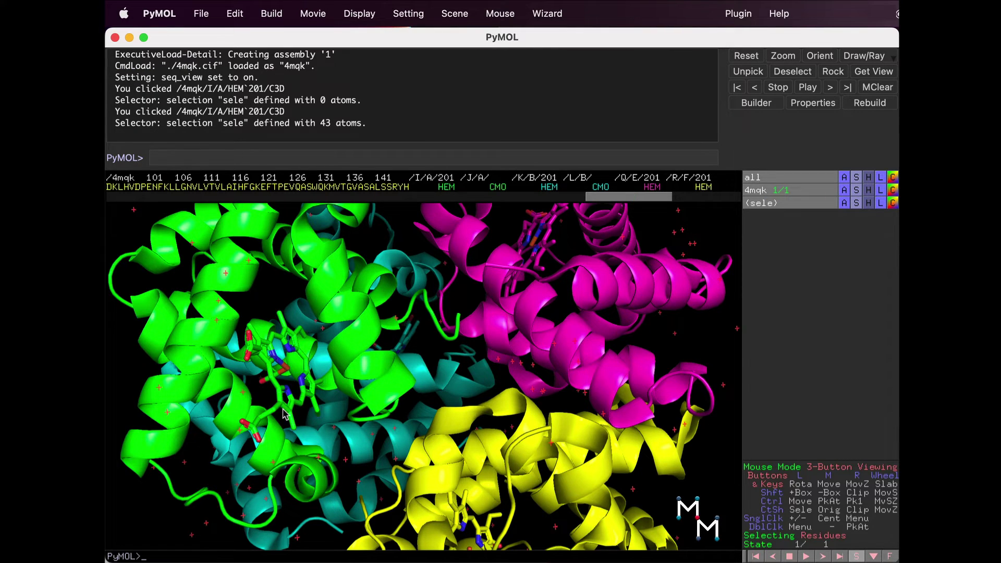
pyautogui.click(283, 407)
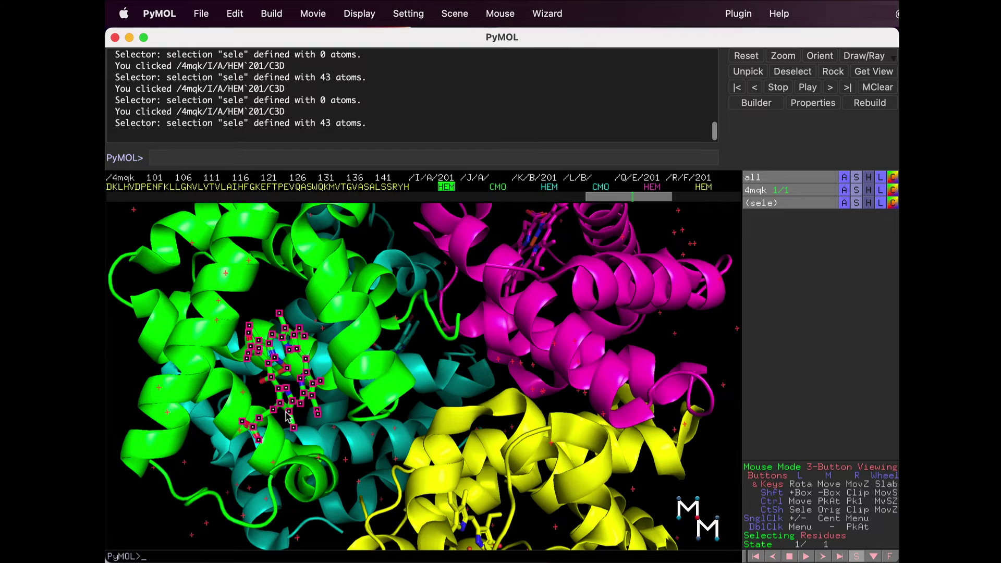
pyautogui.click(305, 383)
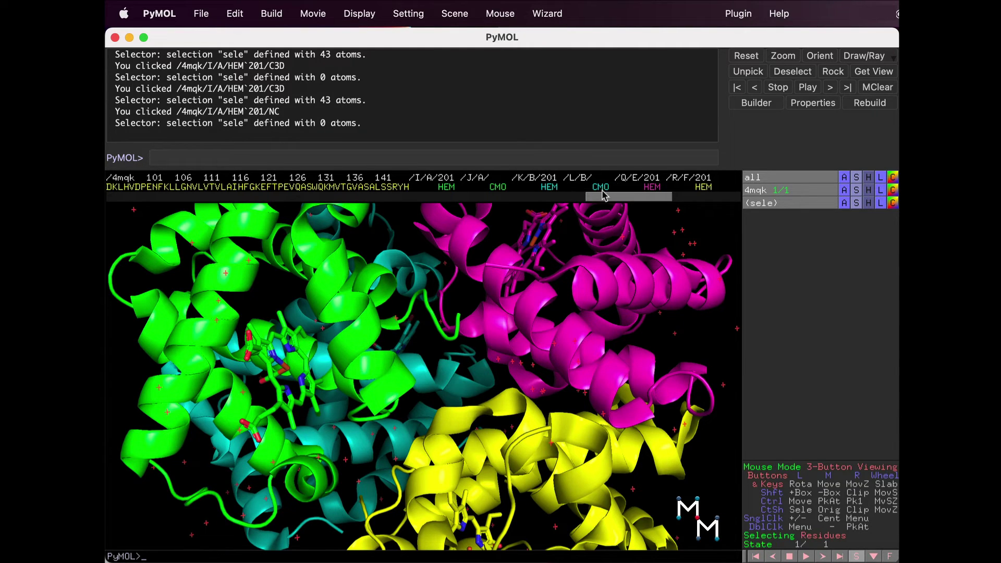
# Step: Select the CMO carbon monoxide ligand in the sequence viewer and zoom onto the selection
pyautogui.click(600, 187)
pyautogui.click(844, 203)
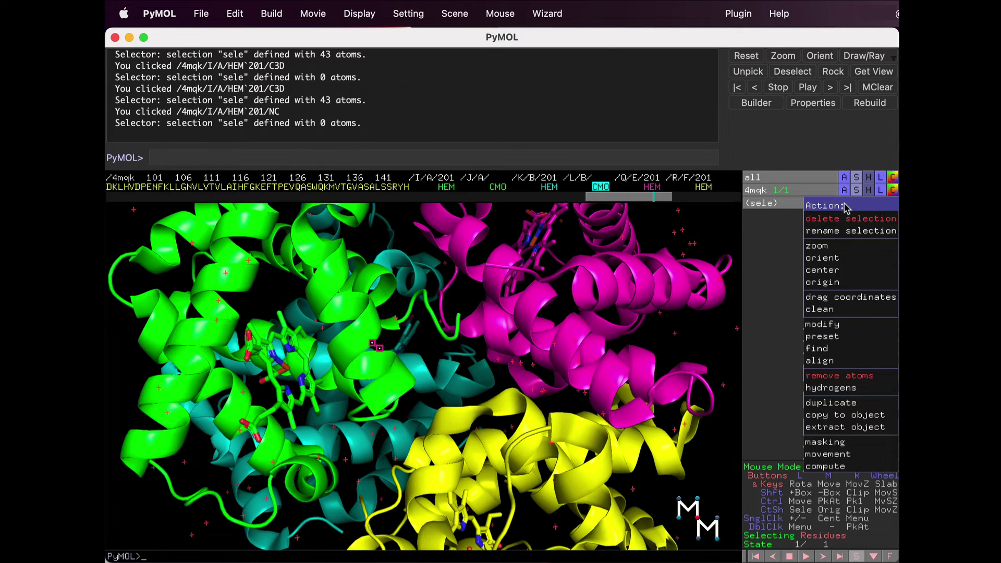
pyautogui.click(833, 247)
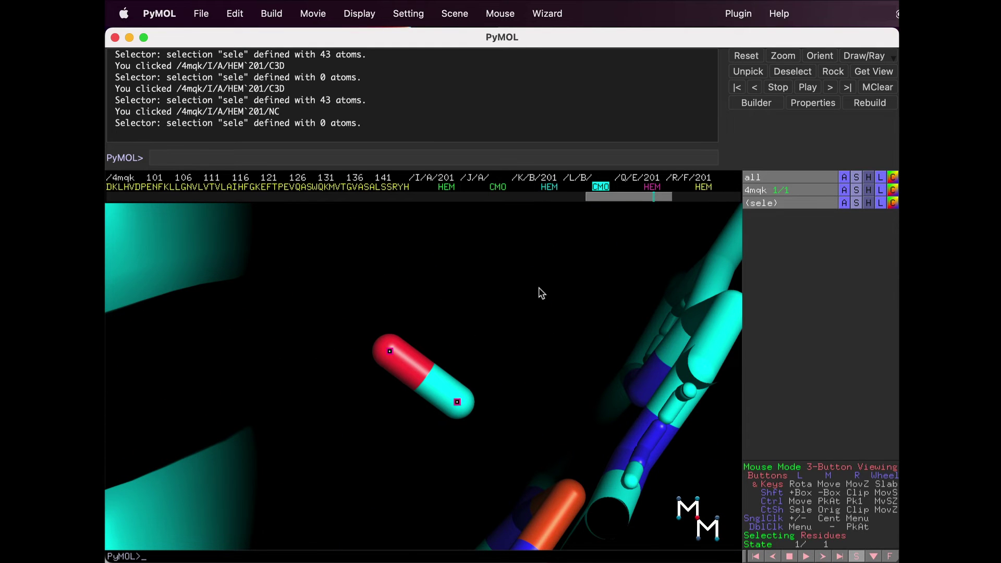
# Step: Zoom out from the carbon monoxide and rotate until the heme appears beside it
pyautogui.scroll(-10, 470, 473)
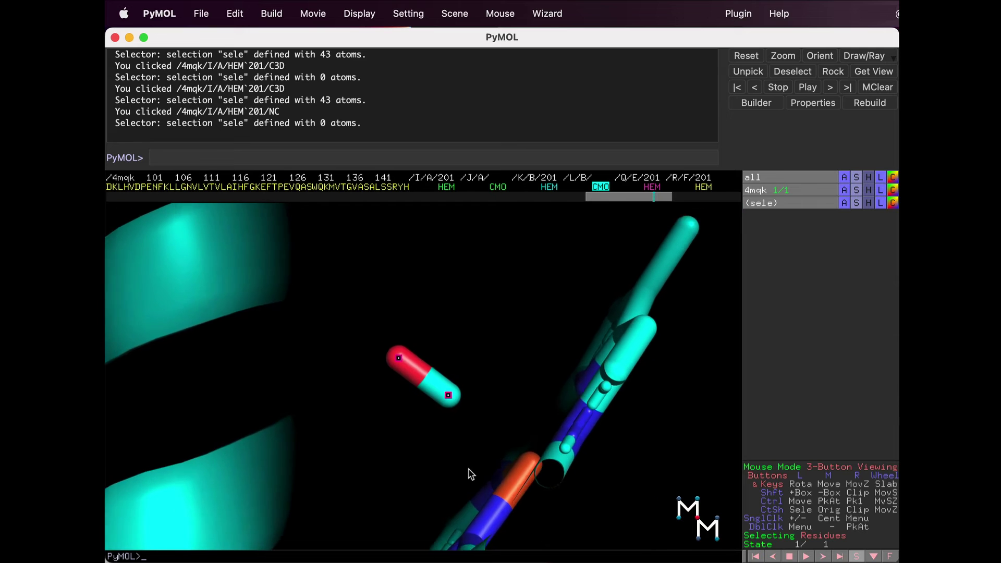
pyautogui.scroll(-4, 471, 473)
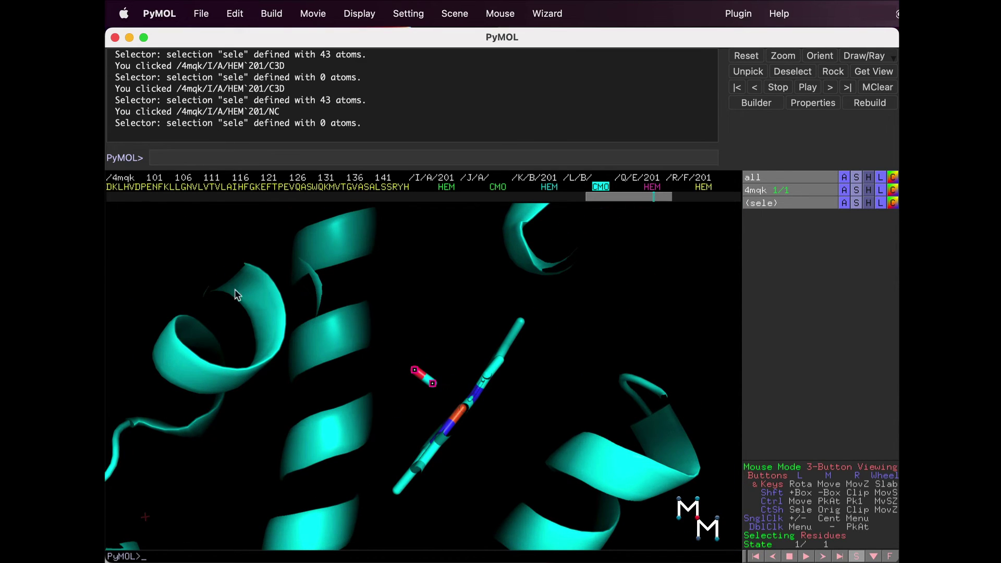
pyautogui.moveTo(432, 280); pyautogui.dragTo(406, 263)
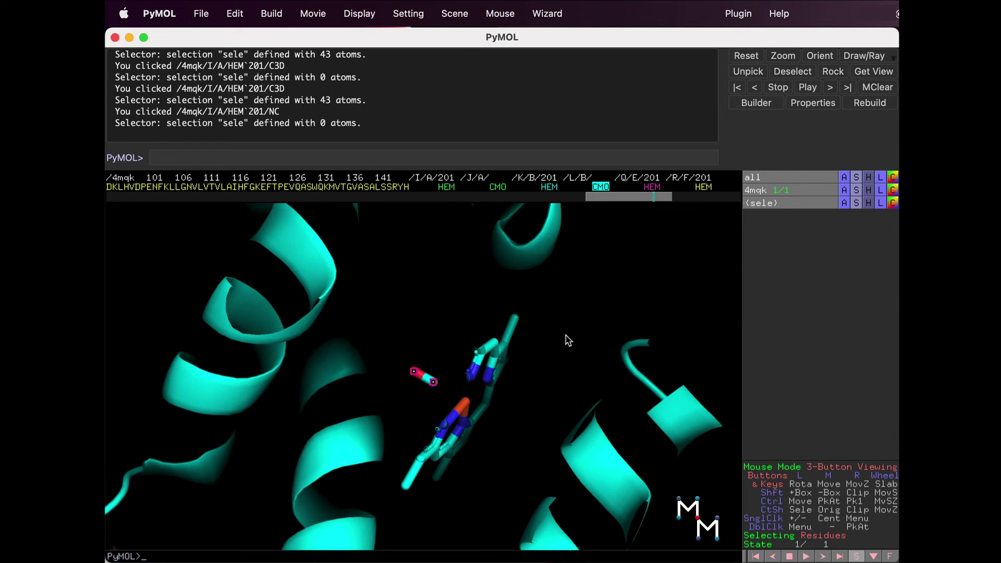
pyautogui.moveTo(568, 353); pyautogui.dragTo(566, 376)
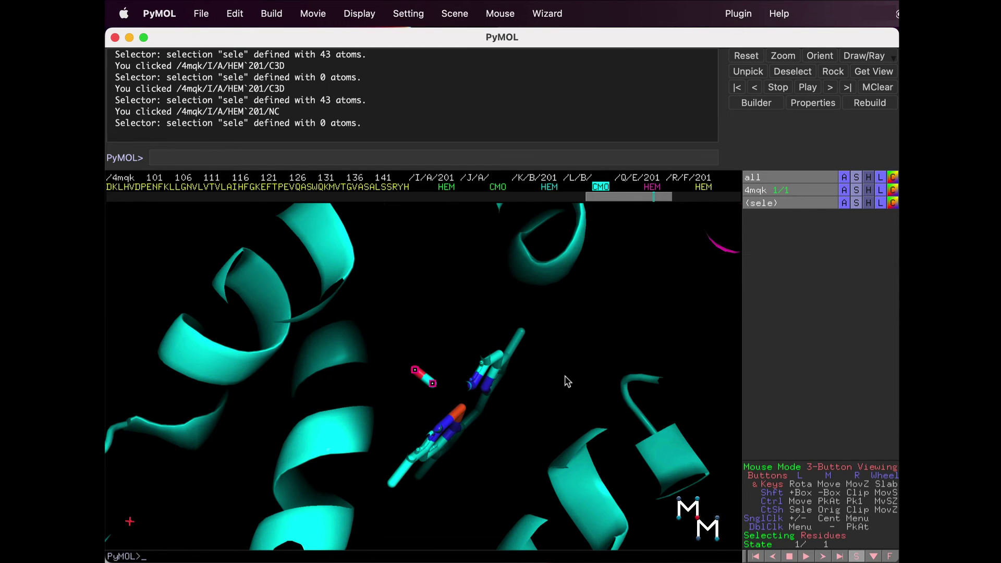
# Step: Adjust the clipping slab so the heme and CO sit among the nearby helices
pyautogui.scroll(5, 542, 413)
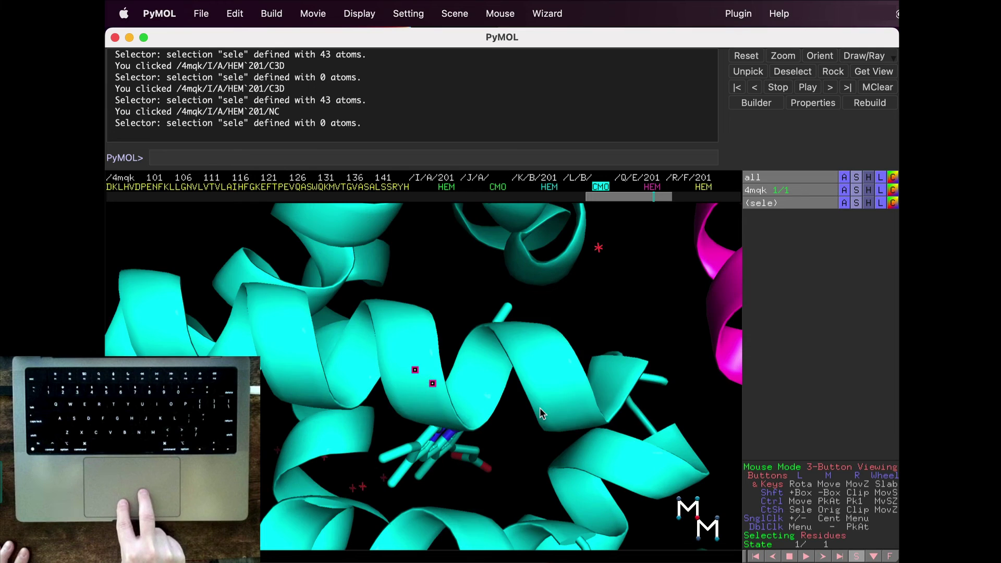
pyautogui.scroll(-5, 542, 413)
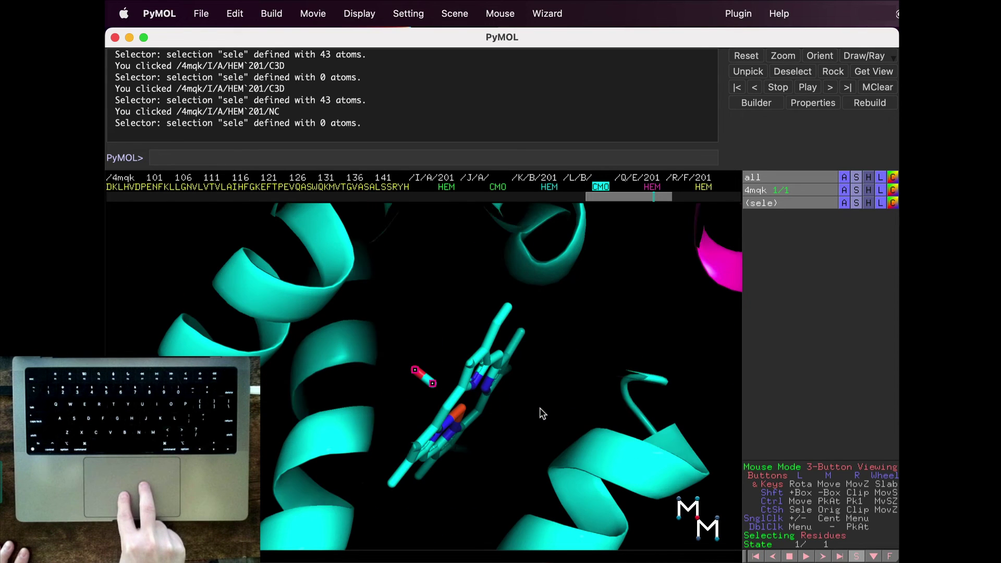
pyautogui.scroll(5, 488, 396)
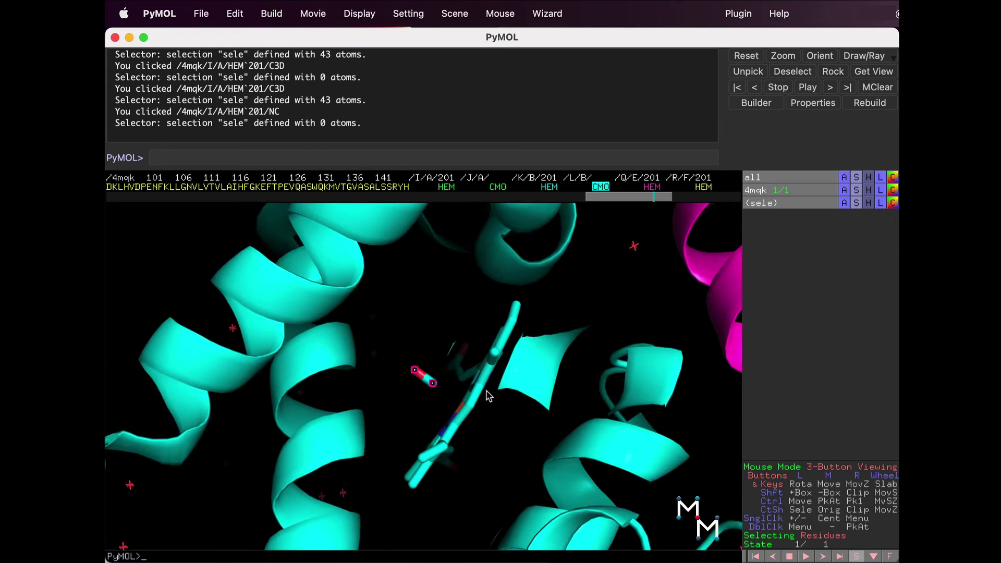
pyautogui.scroll(-4, 488, 396)
pyautogui.scroll(5, 489, 364)
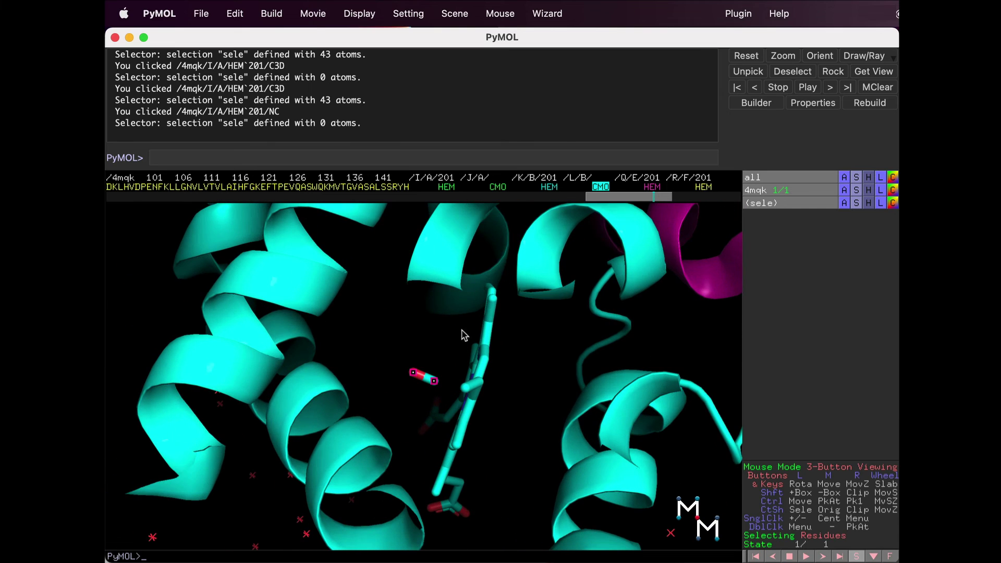
# Step: Reset clipping to the atoms (clip atoms, 5, all) and rotate to show the heme with bound CO
pyautogui.click(356, 14)
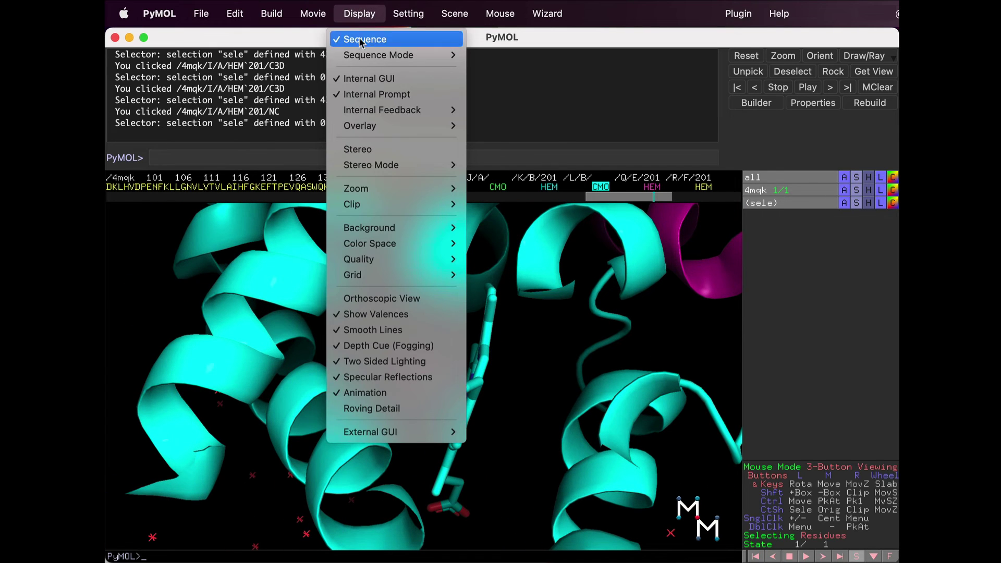
pyautogui.moveTo(441, 201)
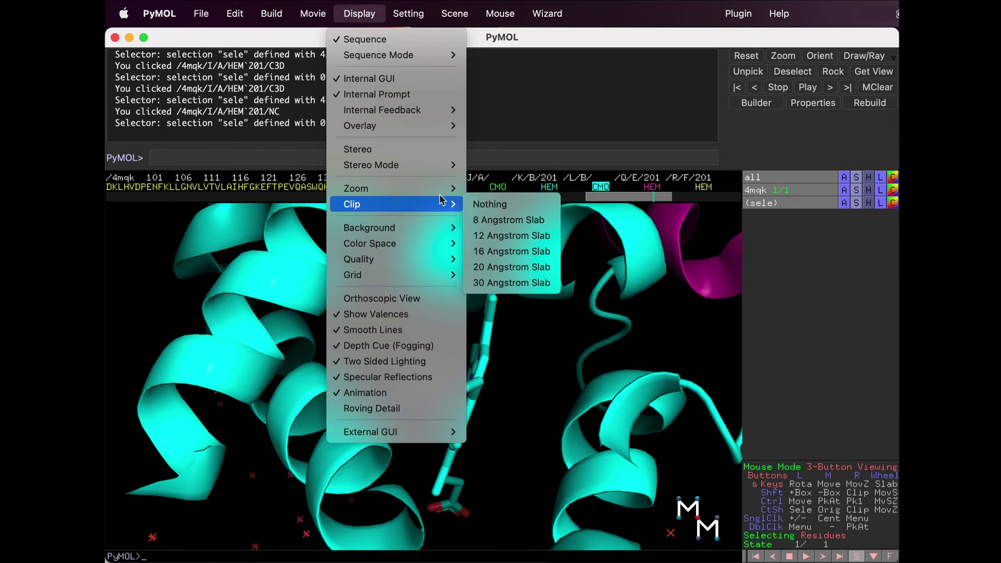
pyautogui.click(499, 204)
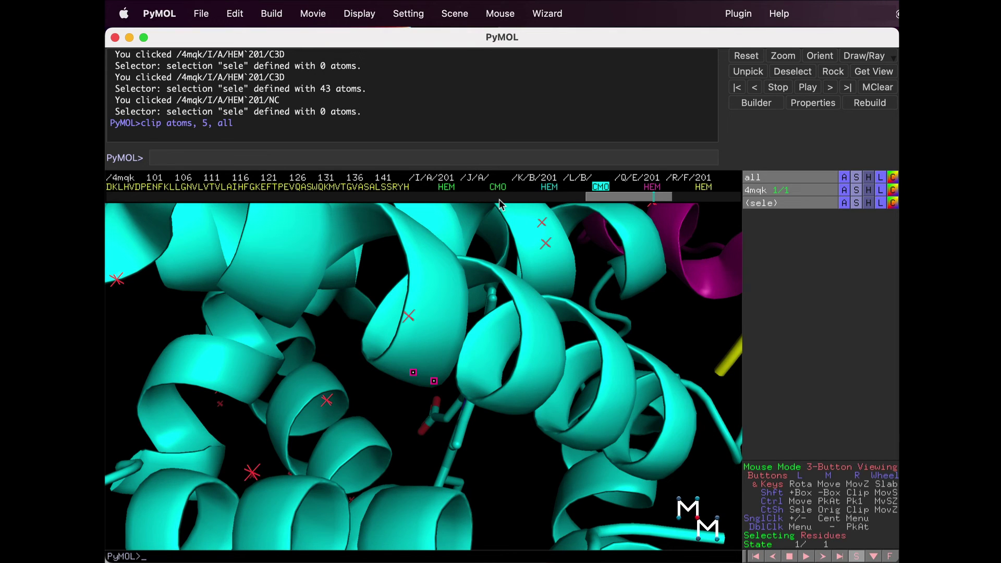
pyautogui.moveTo(500, 311); pyautogui.dragTo(440, 357)
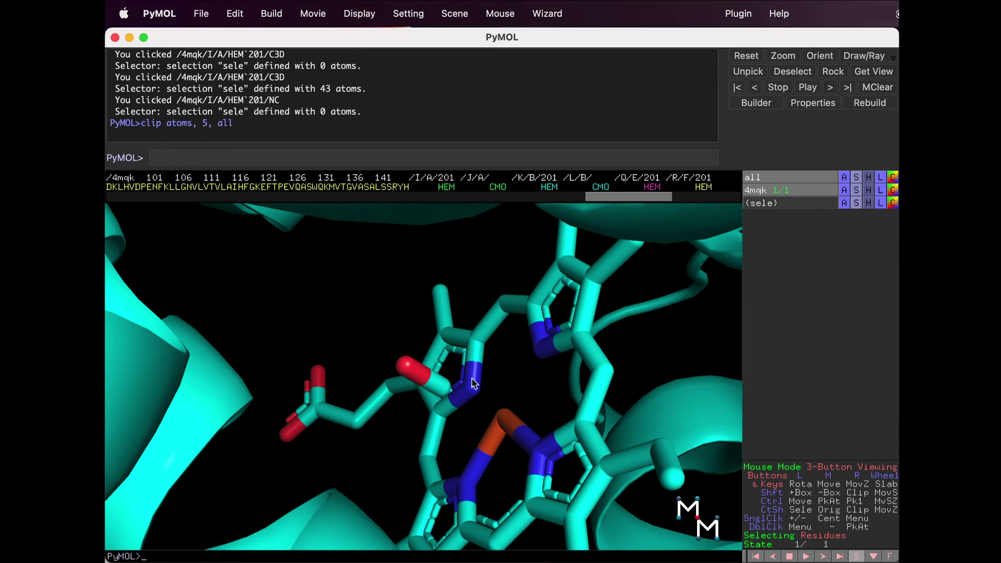
pyautogui.moveTo(472, 383)
pyautogui.mouseDown()
pyautogui.moveTo(487, 409)
pyautogui.moveTo(495, 388)
pyautogui.moveTo(477, 405)
pyautogui.moveTo(504, 415)
pyautogui.mouseUp()
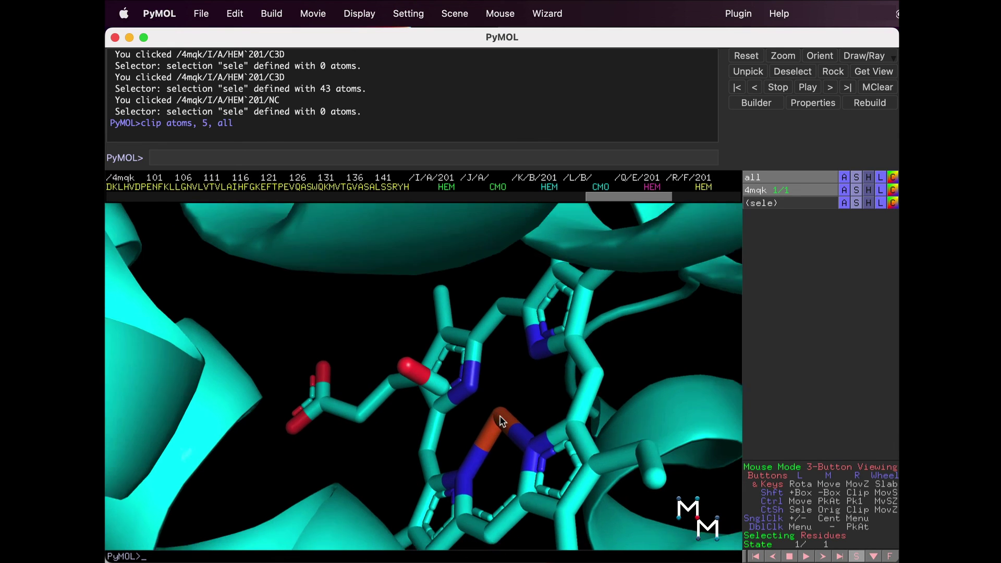
# Step: Zoom to the whole 4mqk tetramer and rotate it to a new orientation
pyautogui.scroll(-5, 501, 417)
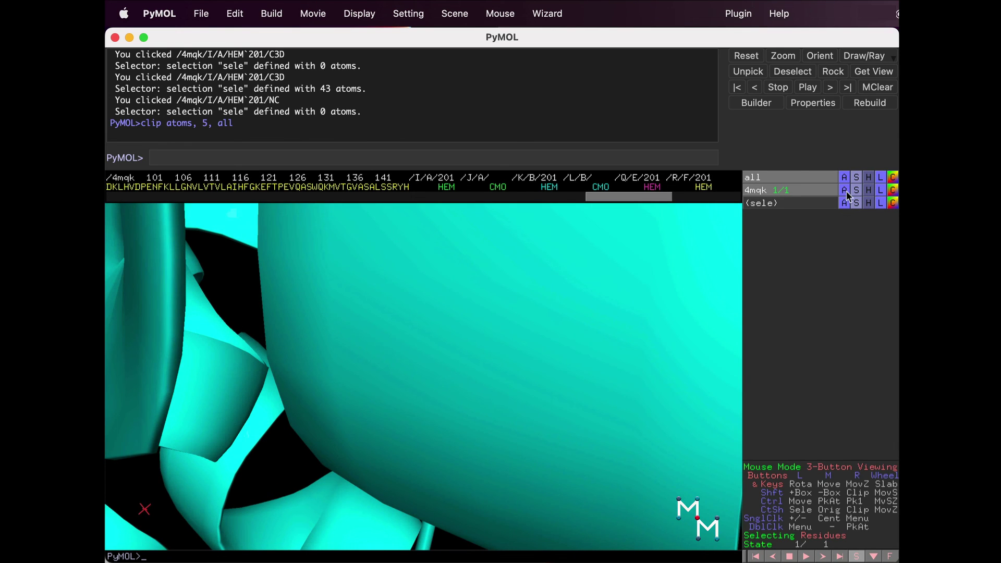
pyautogui.click(844, 190)
pyautogui.click(845, 209)
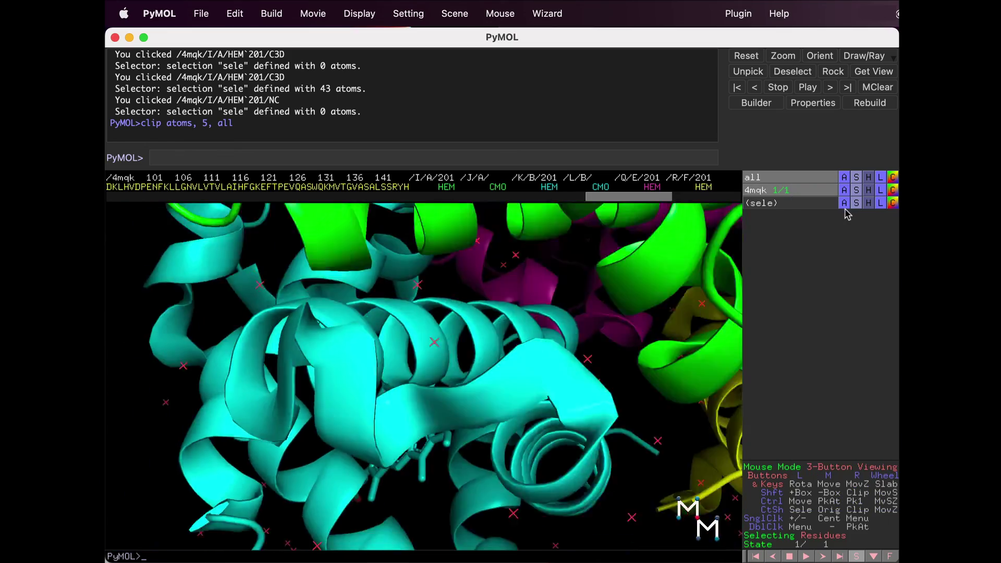
pyautogui.moveTo(292, 375); pyautogui.dragTo(524, 388)
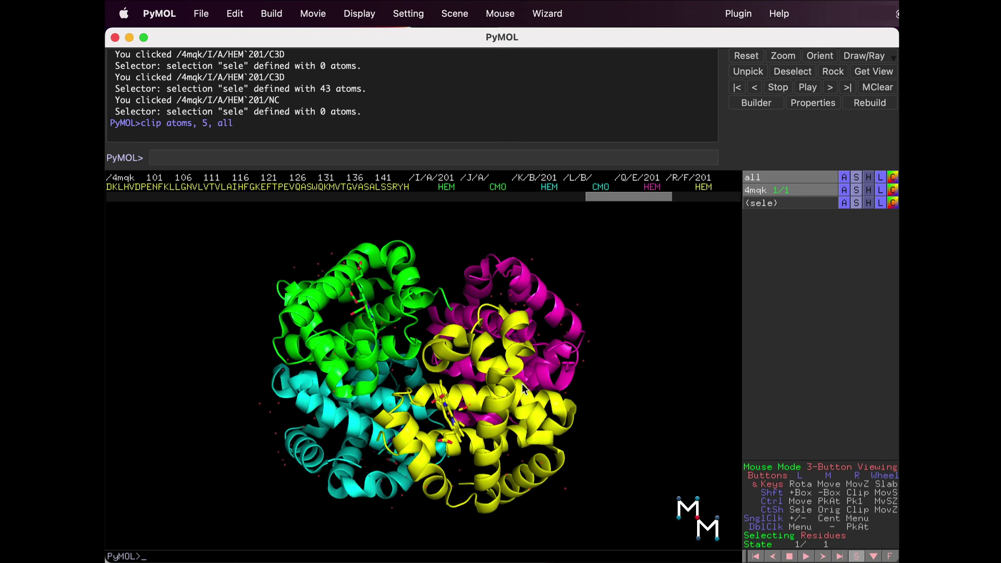